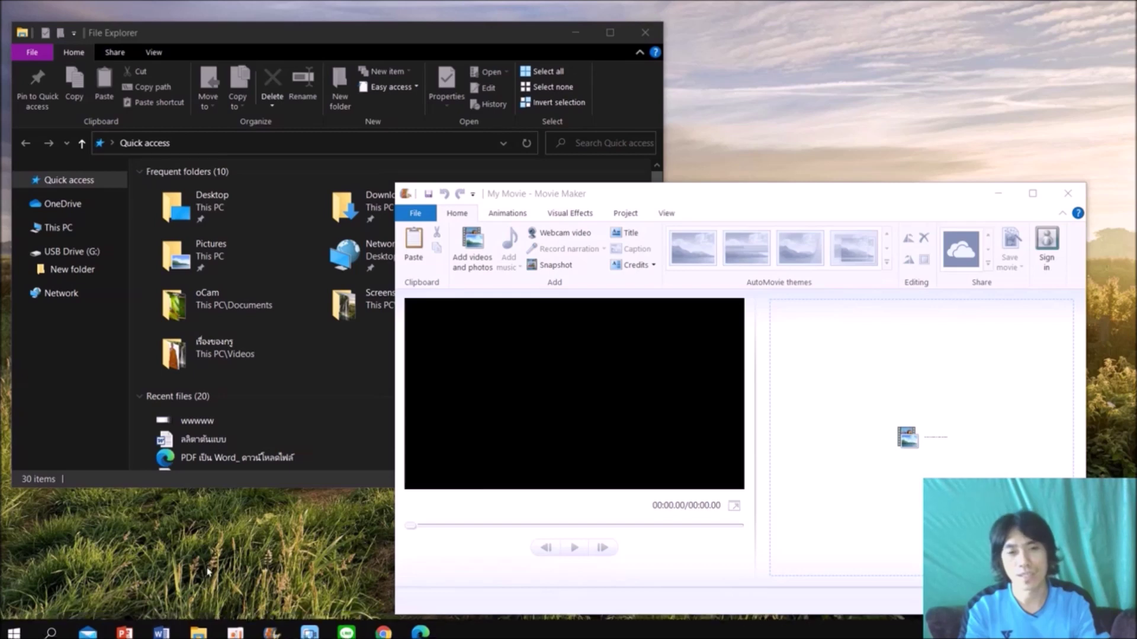
- Start a blank Word document and list the open windows under Insert > Screenshot
left_click(162, 626)
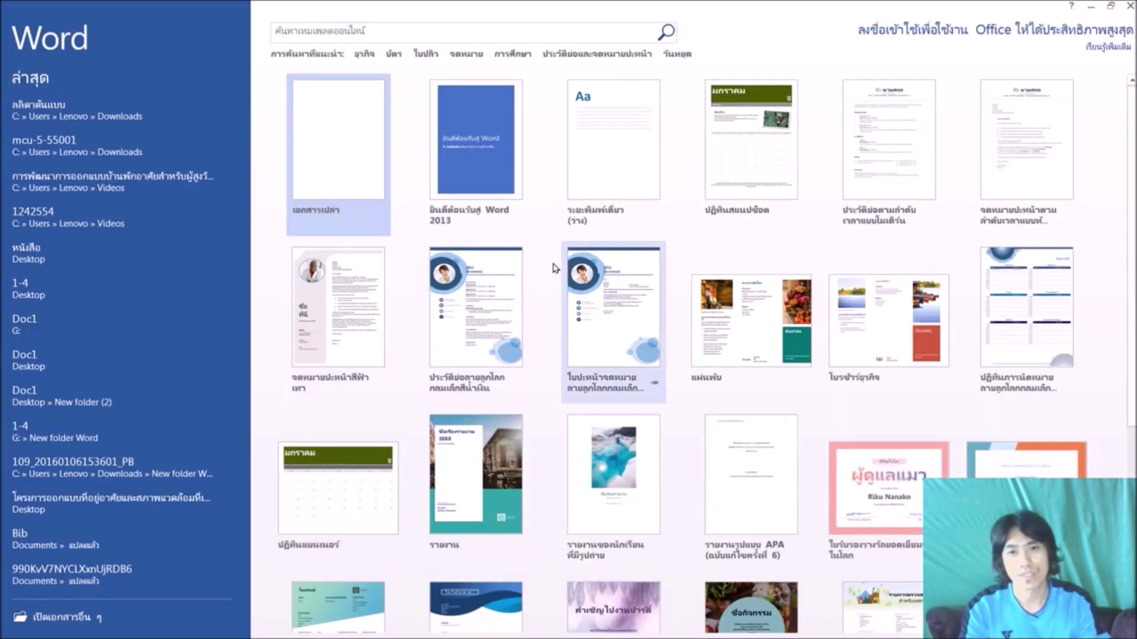
left_click(328, 154)
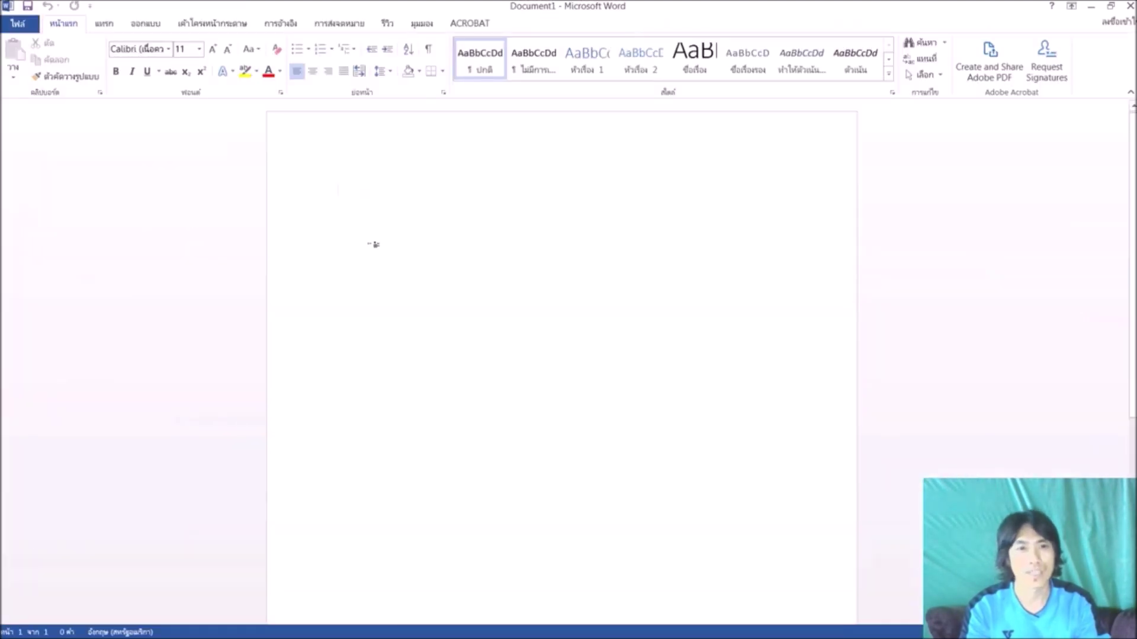
left_click(105, 28)
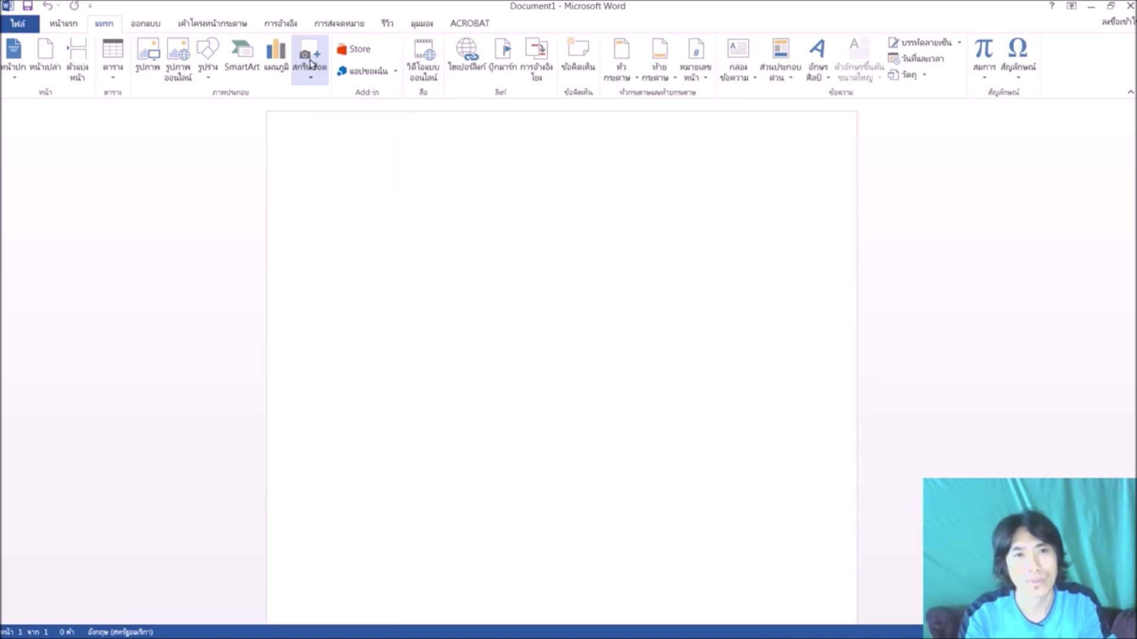
left_click(310, 62)
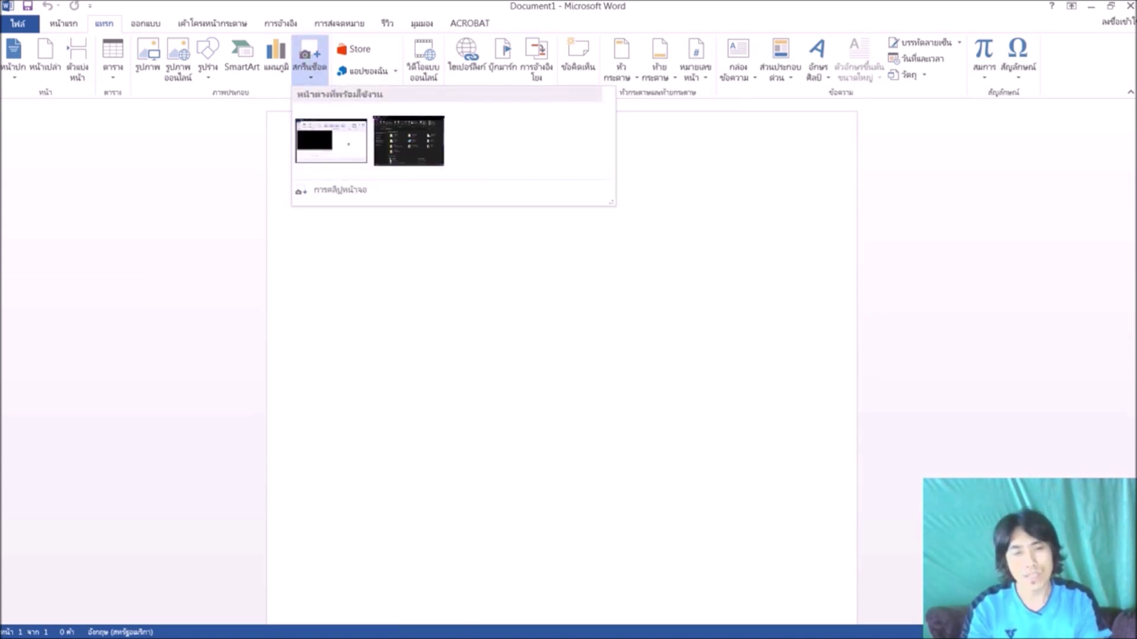
- Reposition the Movie Maker window, then insert a screenshot of the File Explorer window into the document
left_click(1091, 6)
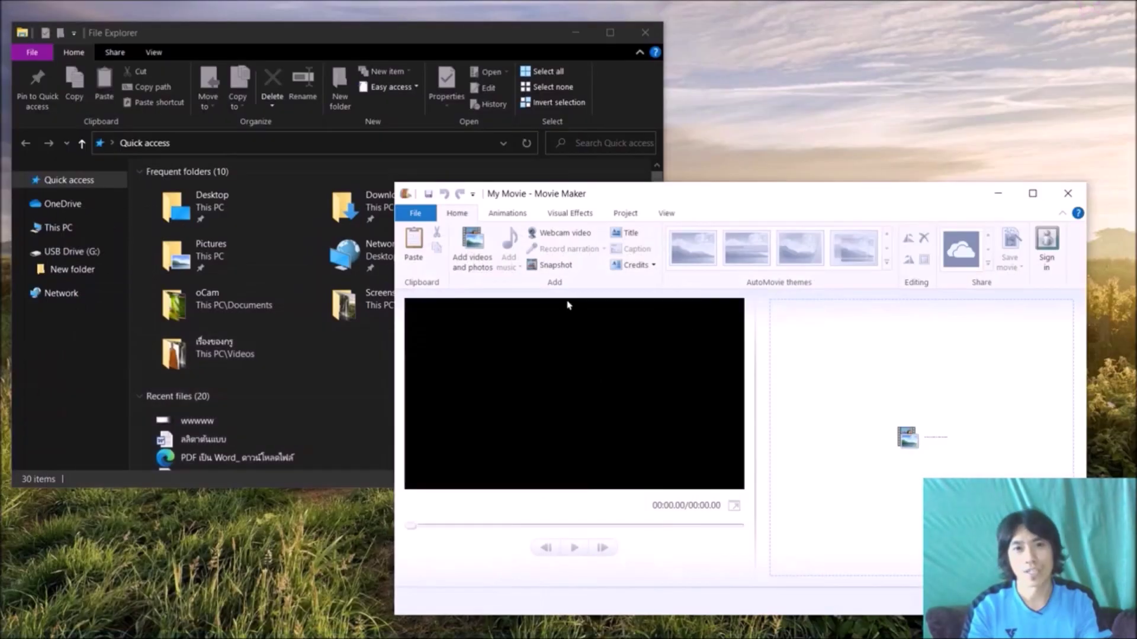
left_click_drag(636, 180, 656, 195)
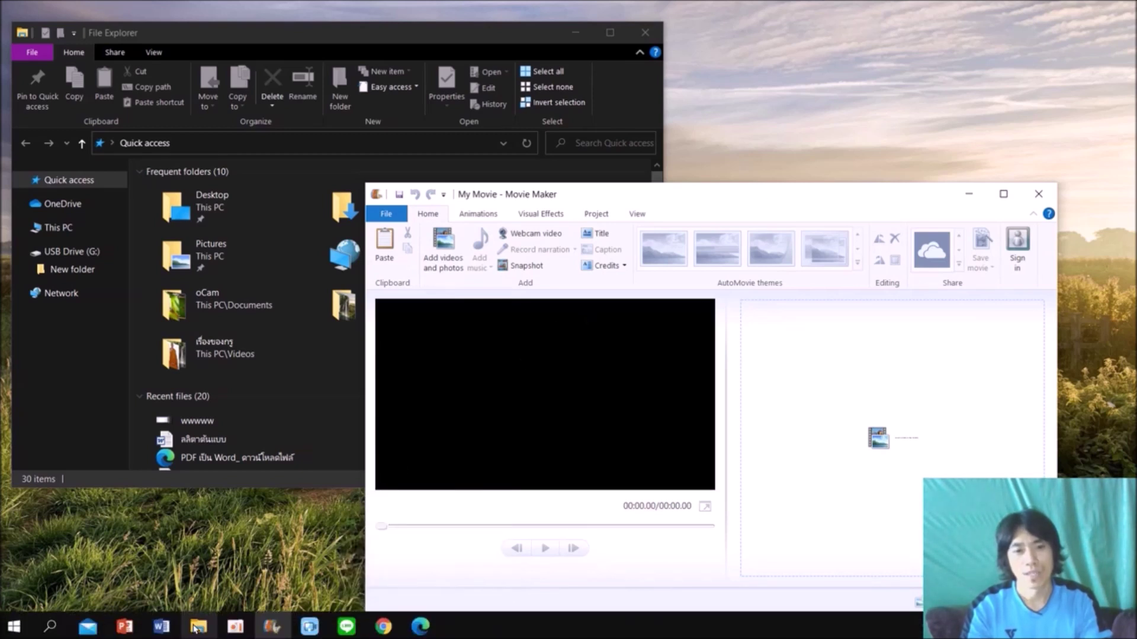
left_click(166, 631)
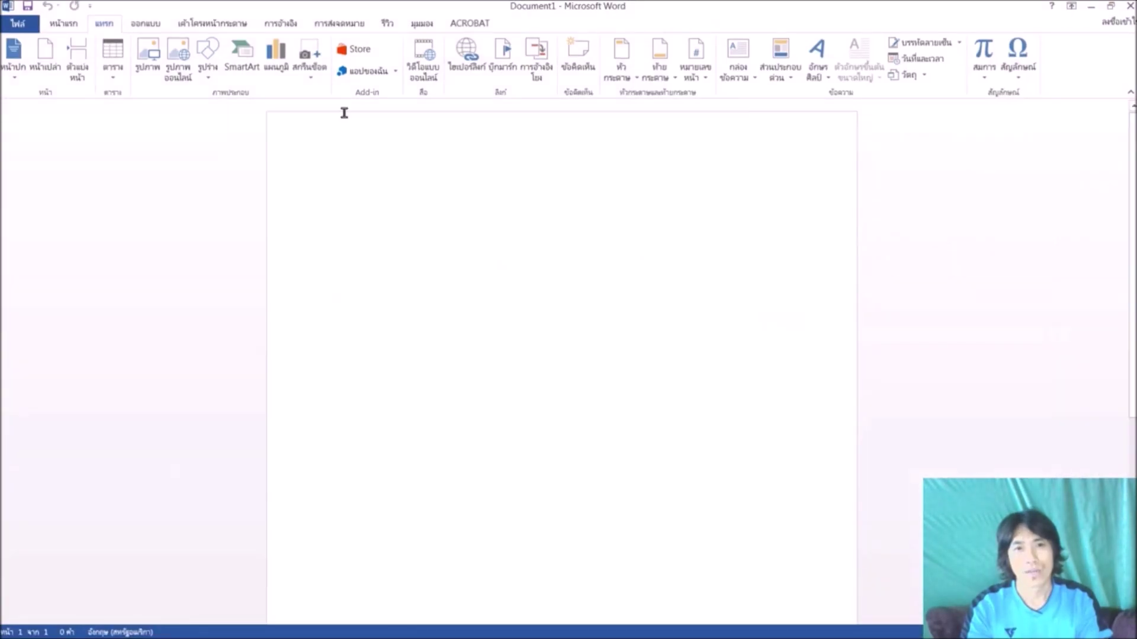
left_click(311, 66)
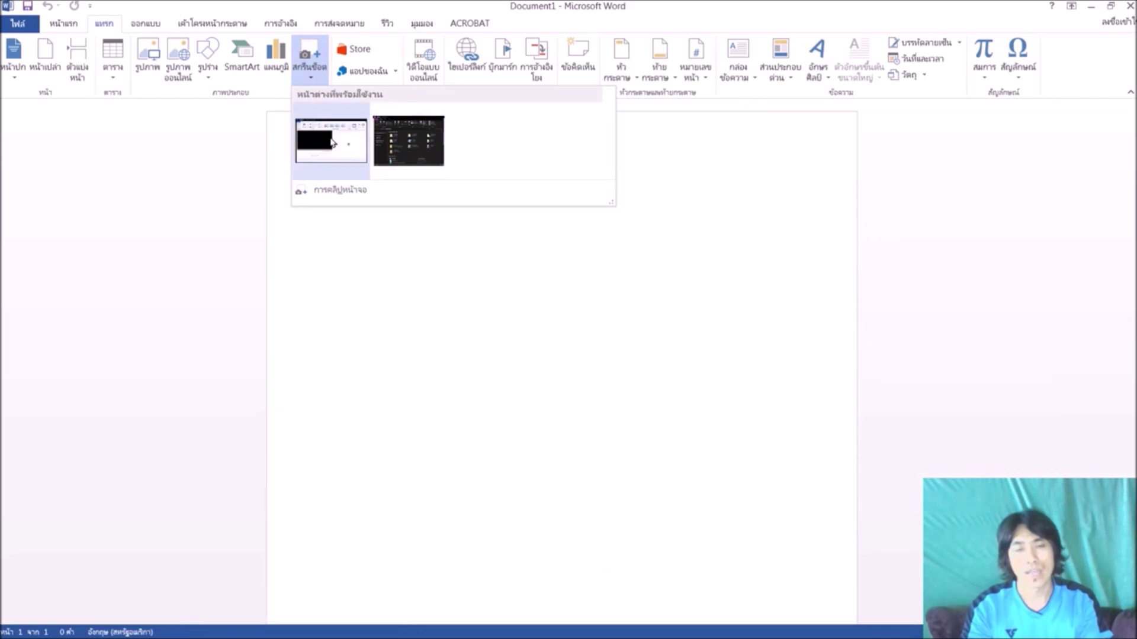
left_click(393, 143)
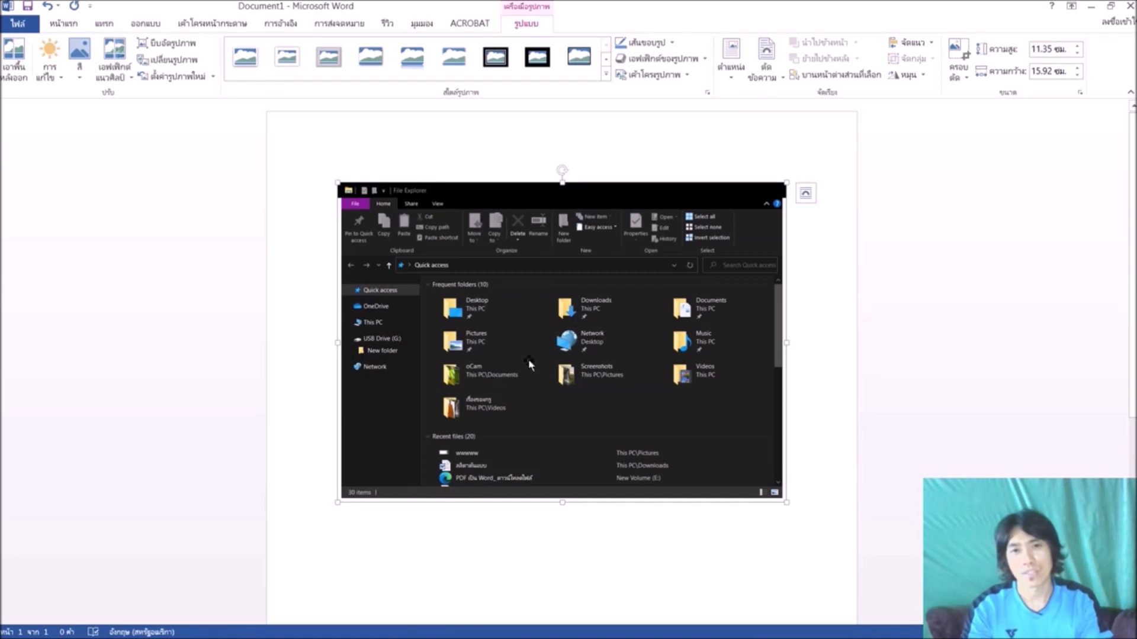
- Save the screenshot as JPEG picture 'kkkkkk' in Pictures, then close Word
right_click(561, 360)
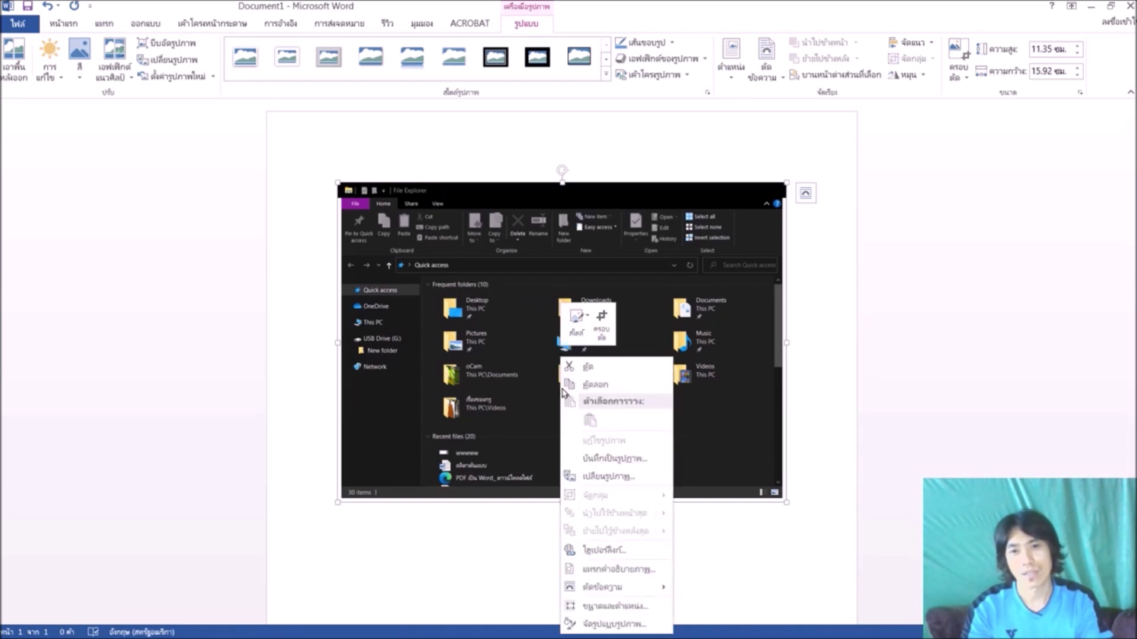
left_click(587, 459)
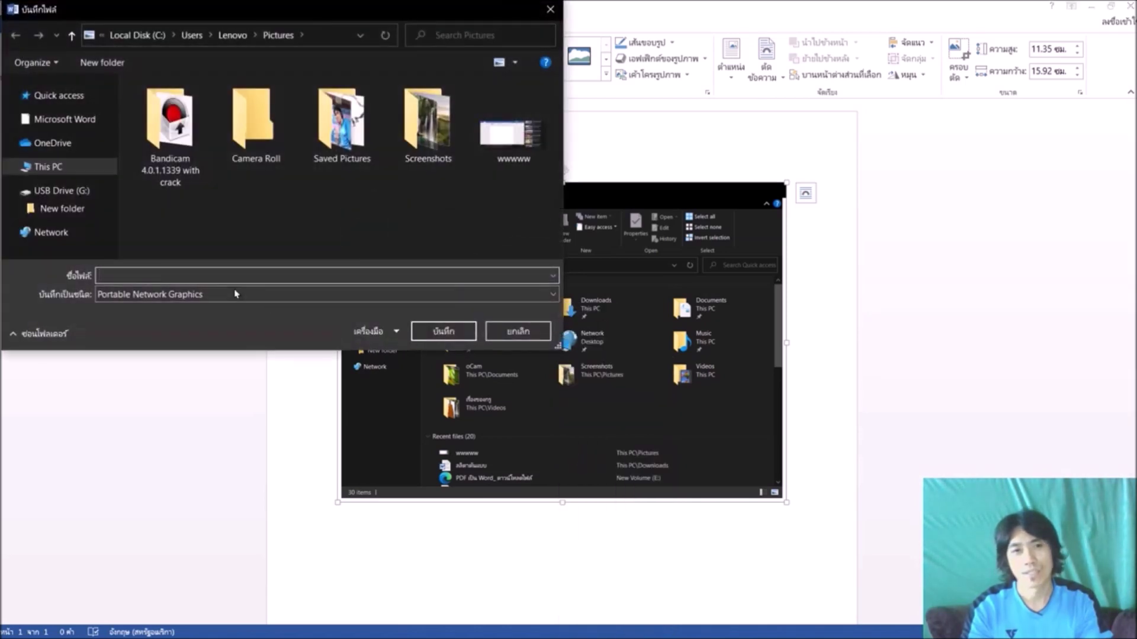
type("kkkkkk")
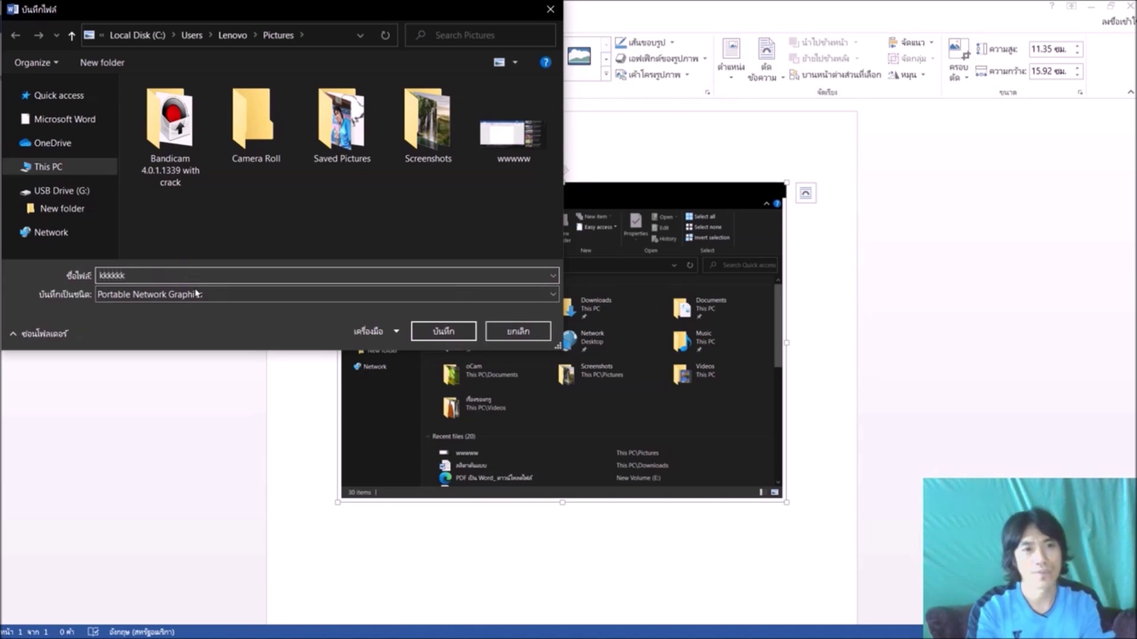
left_click(260, 295)
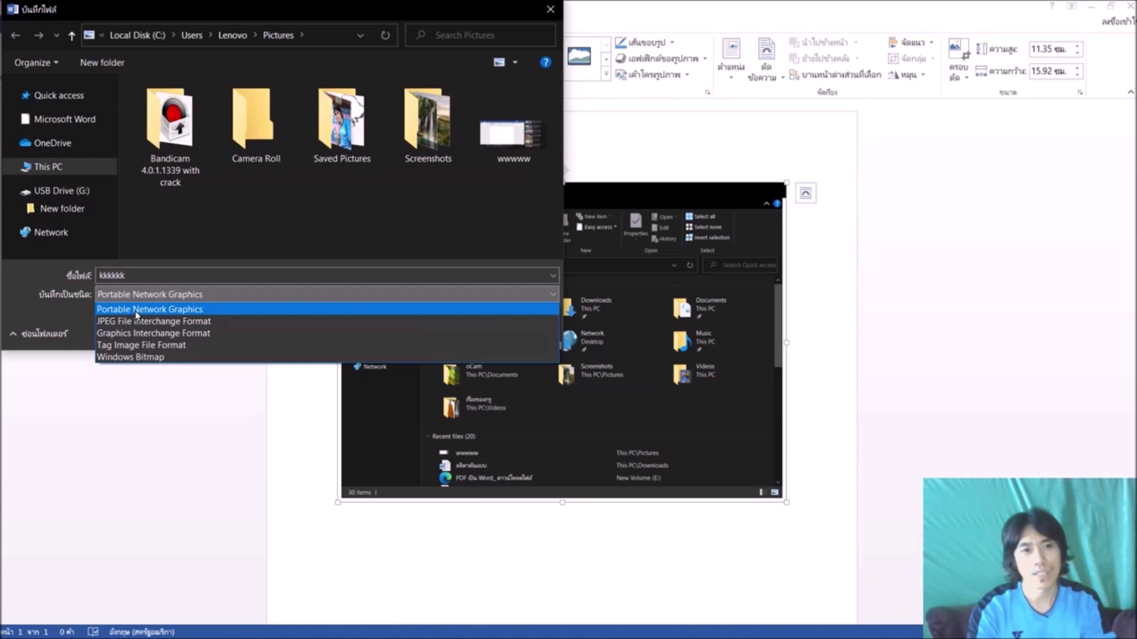
left_click(142, 321)
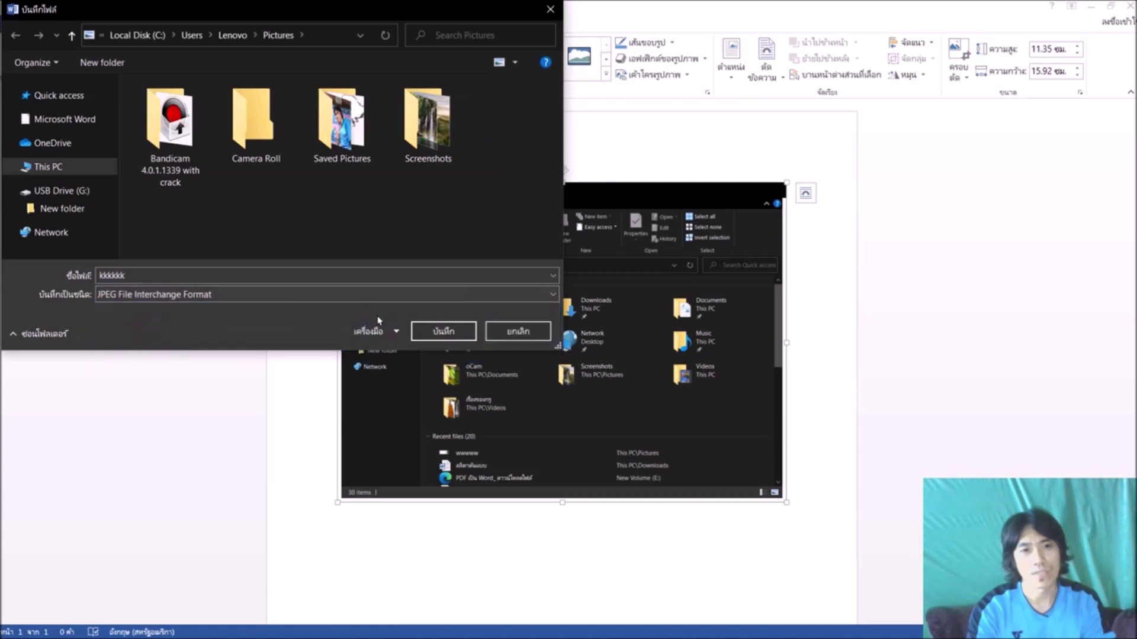
left_click(434, 332)
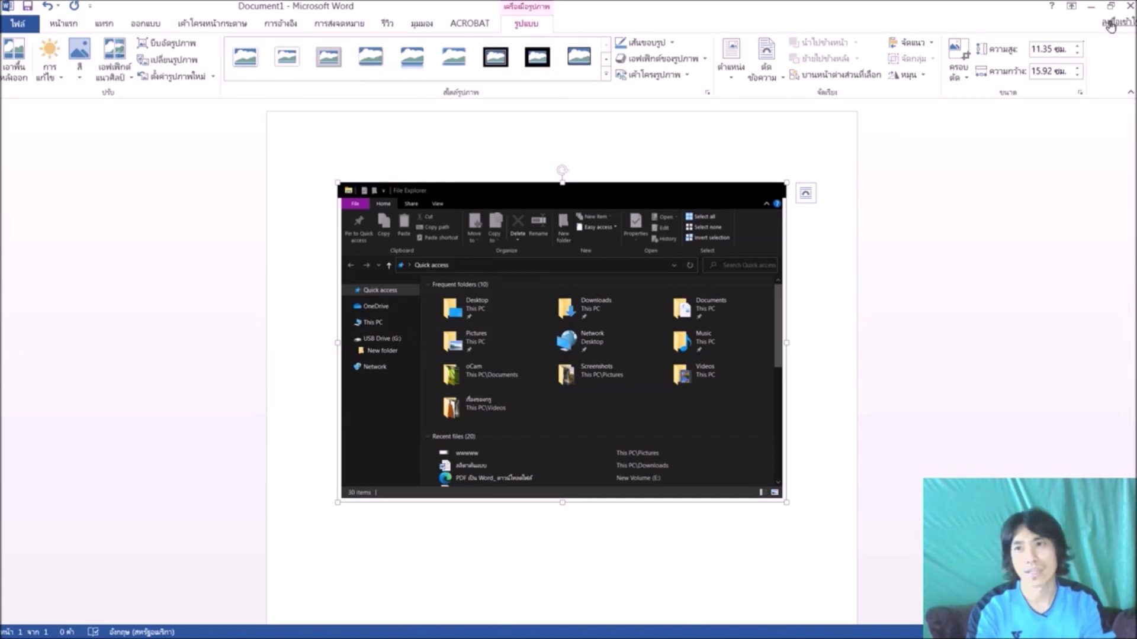
left_click(1129, 7)
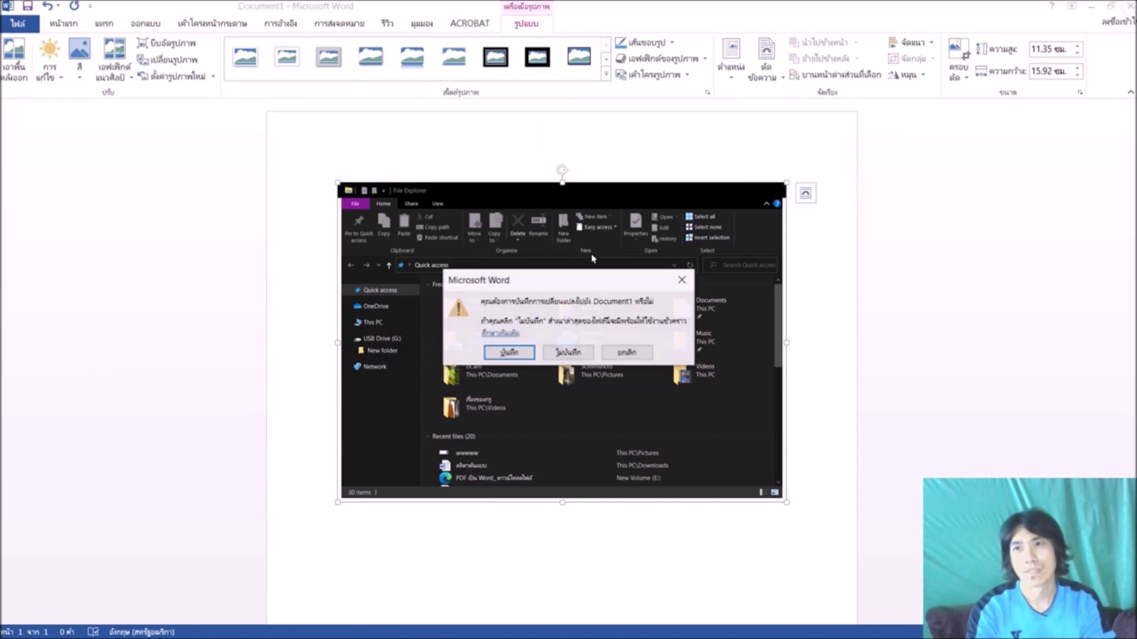
- Close Word without saving Document1 and bring File Explorer back up
left_click(558, 355)
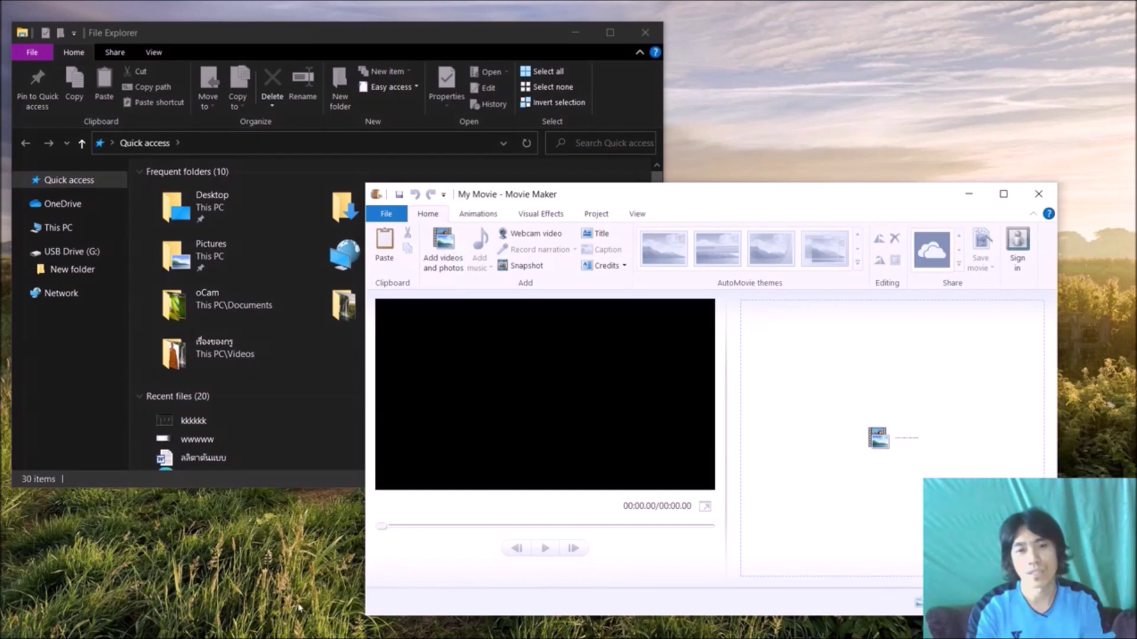
left_click(578, 33)
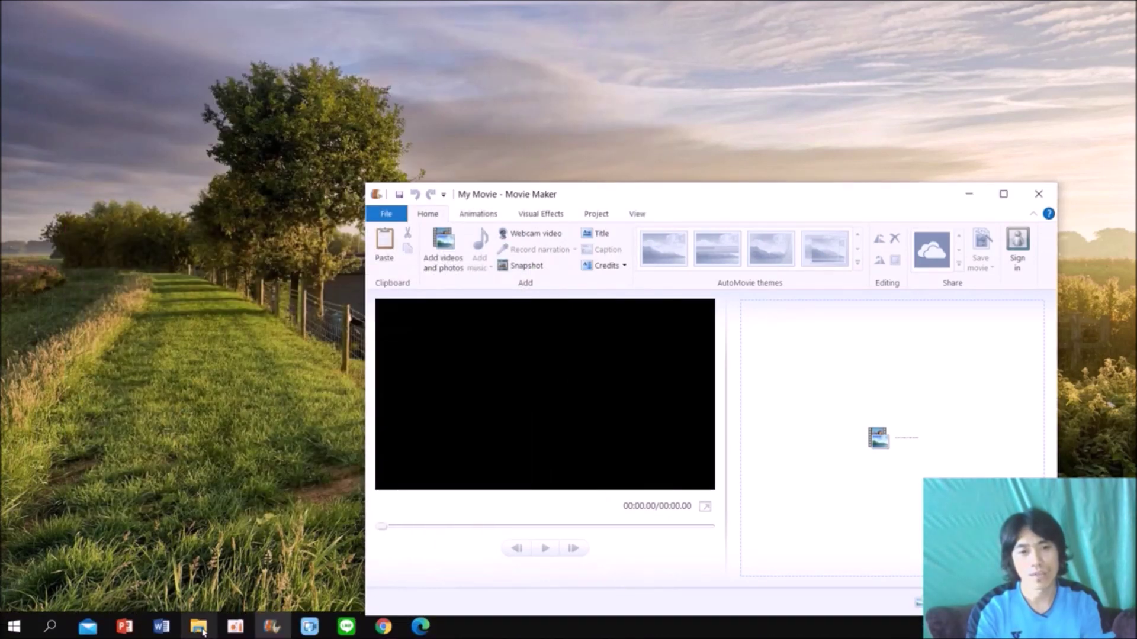
left_click(272, 634)
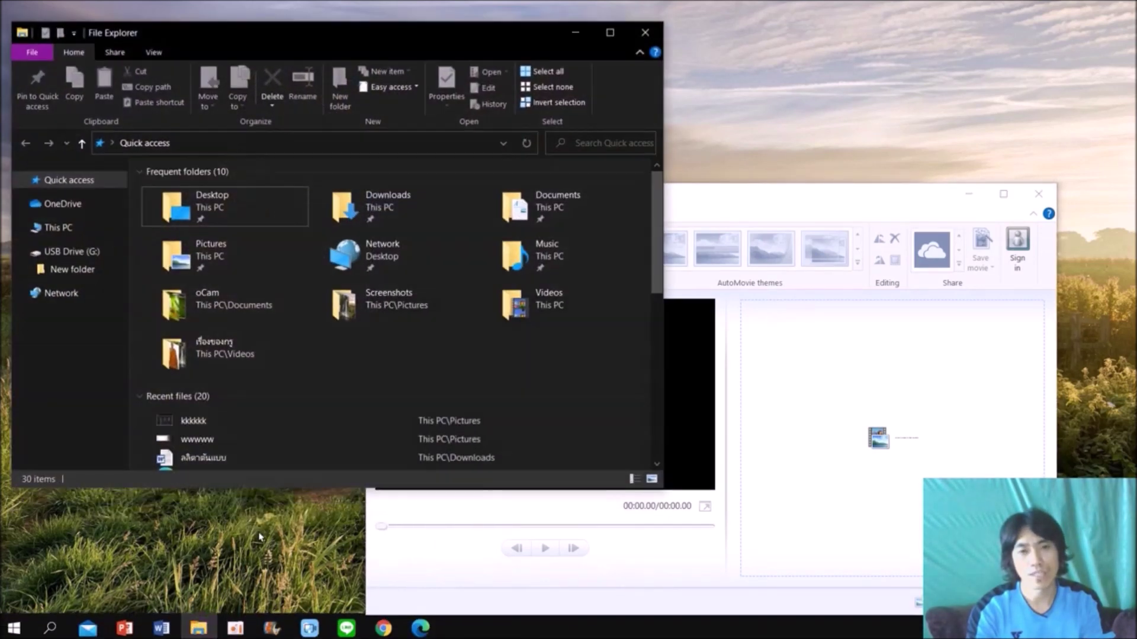
- View the saved kkkkkk picture from Pictures, then close the viewer and the Pictures window
double_click(216, 254)
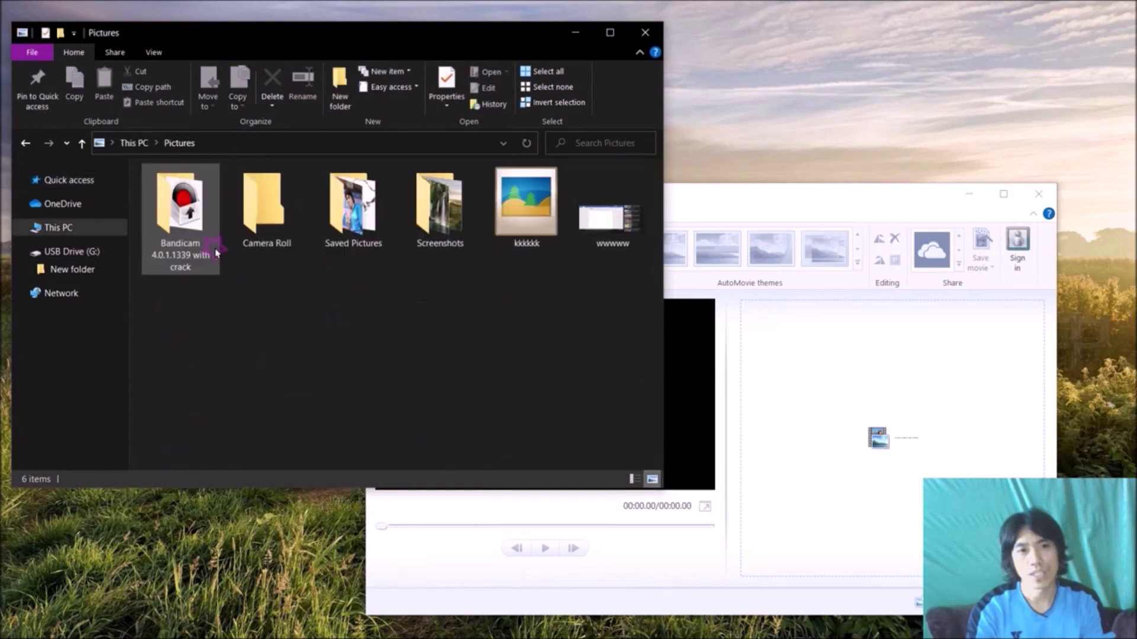
double_click(513, 203)
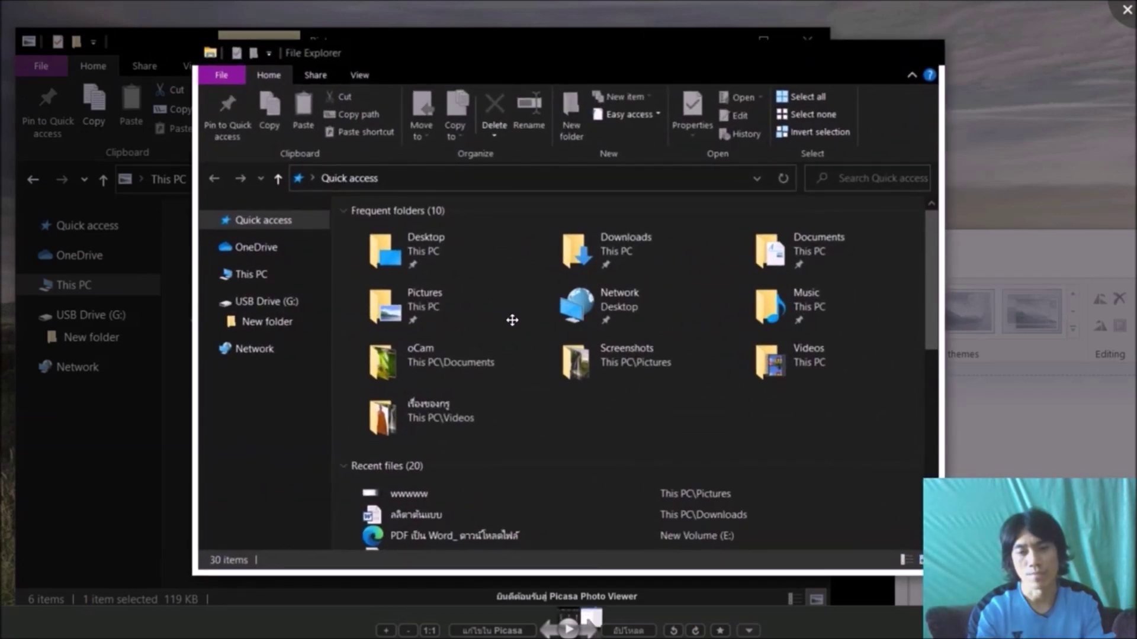
key("Right")
key("Left")
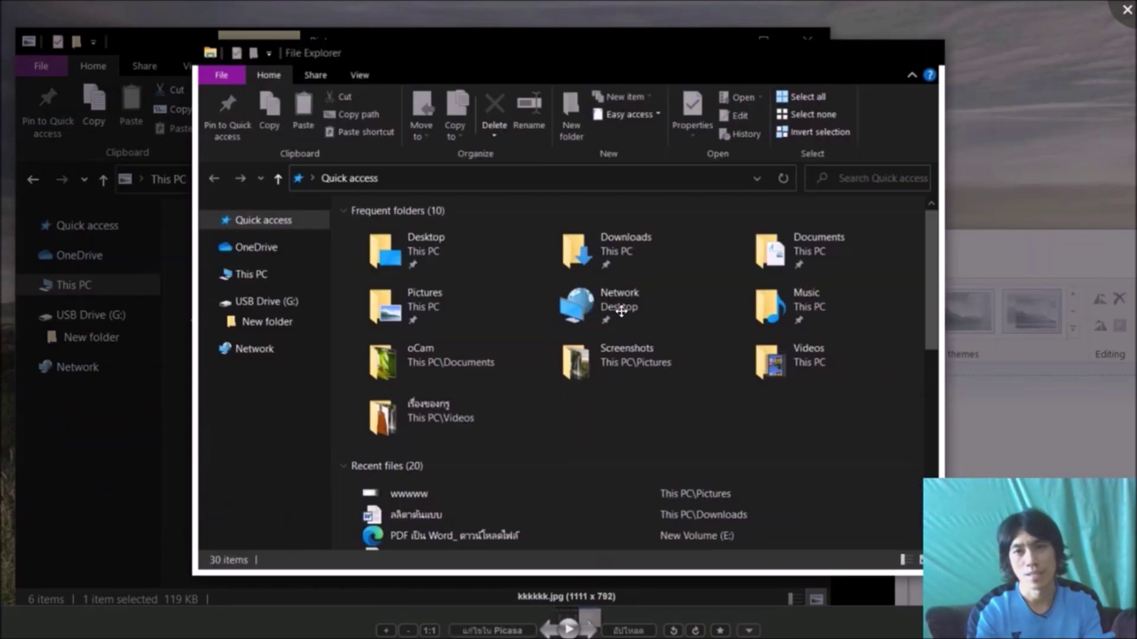
left_click(1126, 10)
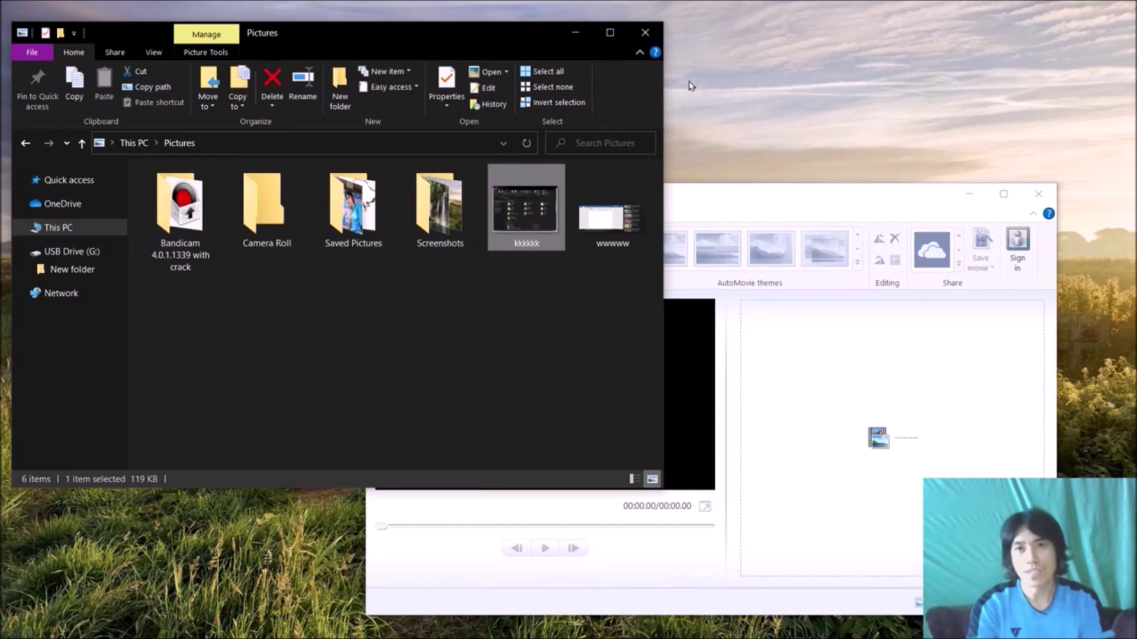
left_click(645, 33)
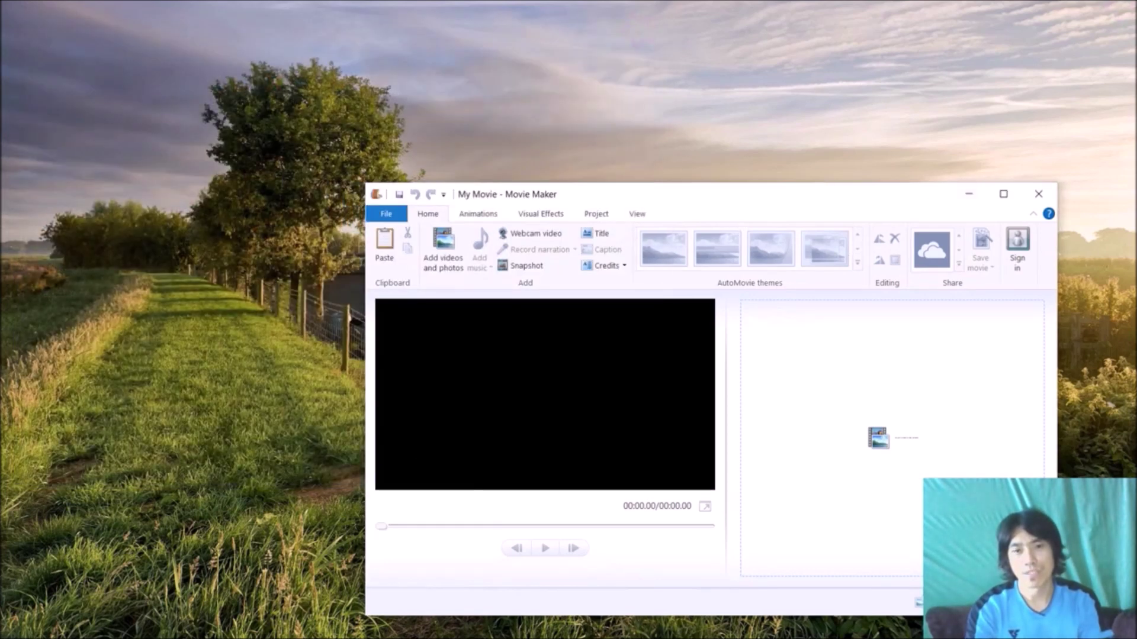
- Open File Explorer and a new blank Word document, then choose Screen Clipping under Insert > Screenshot
left_click(189, 628)
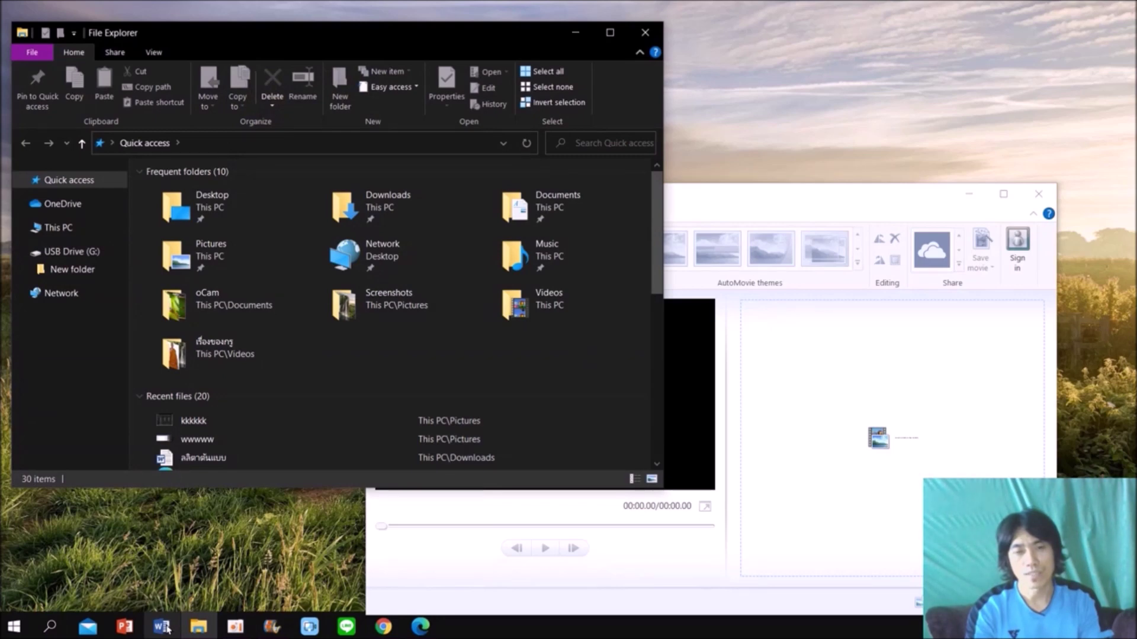
left_click(163, 627)
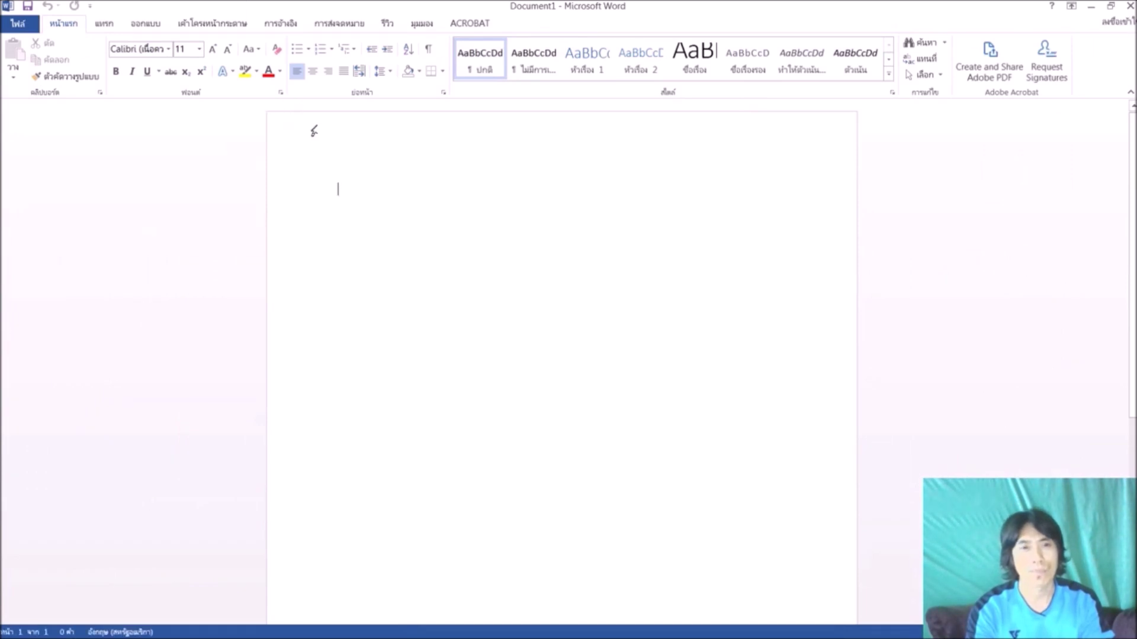
left_click(108, 26)
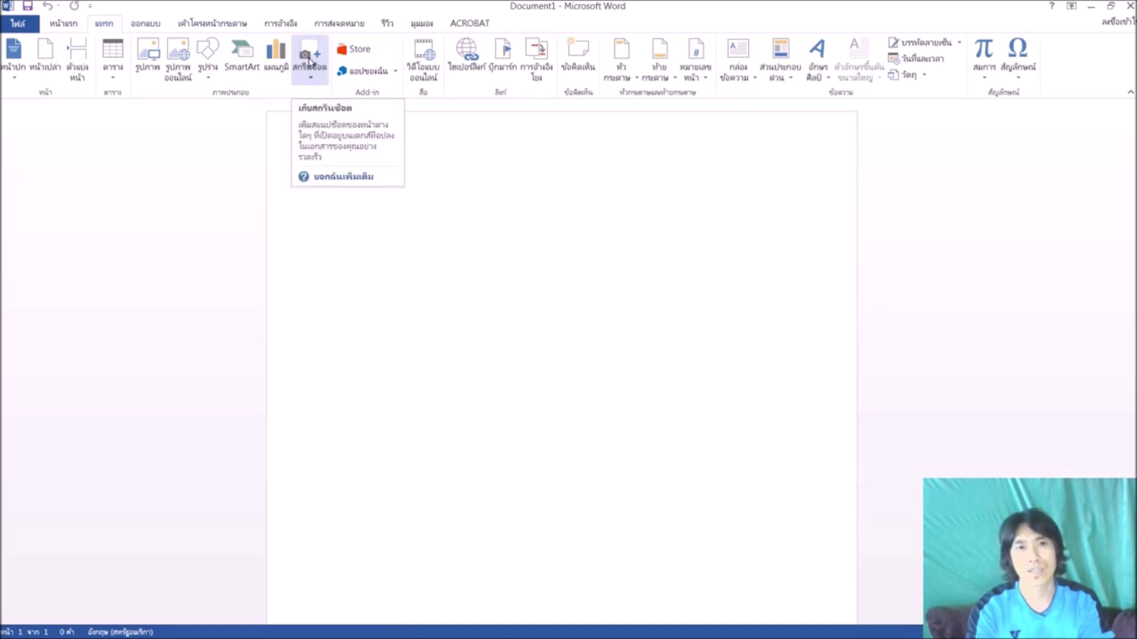
left_click(311, 75)
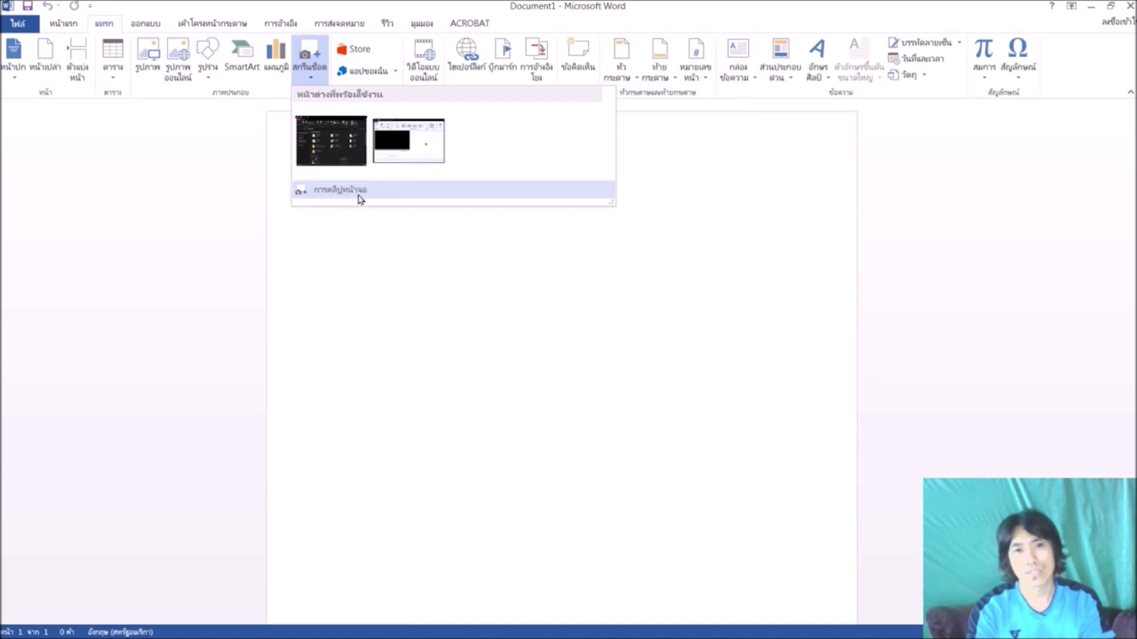
left_click(350, 191)
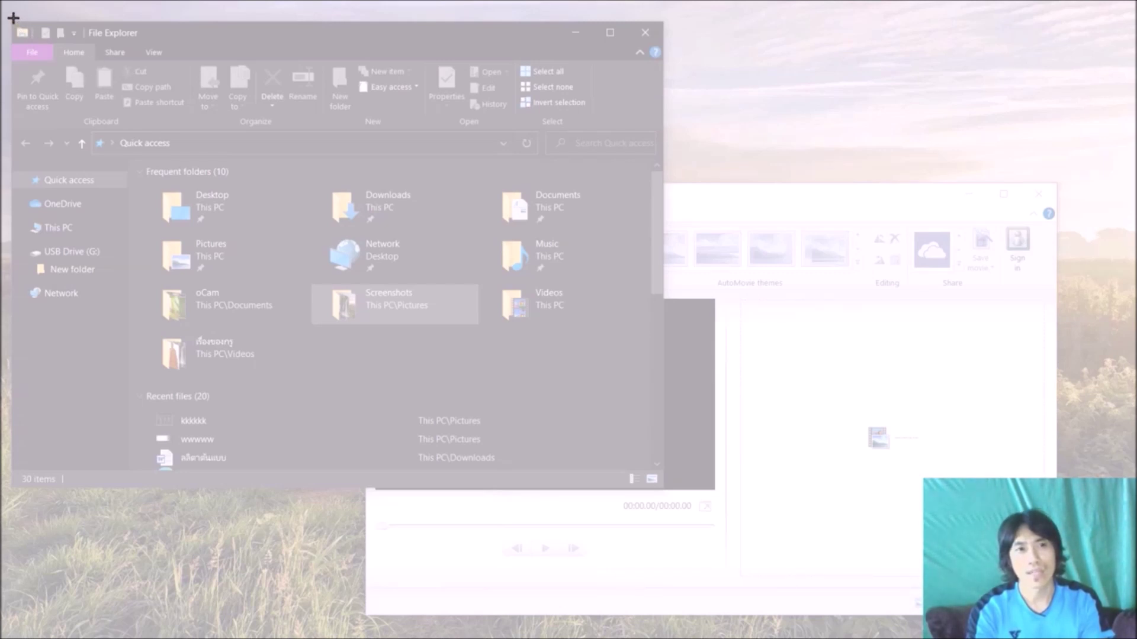
- Drag a clipping rectangle covering both the File Explorer and Movie Maker windows
left_click_drag(13, 18, 379, 111)
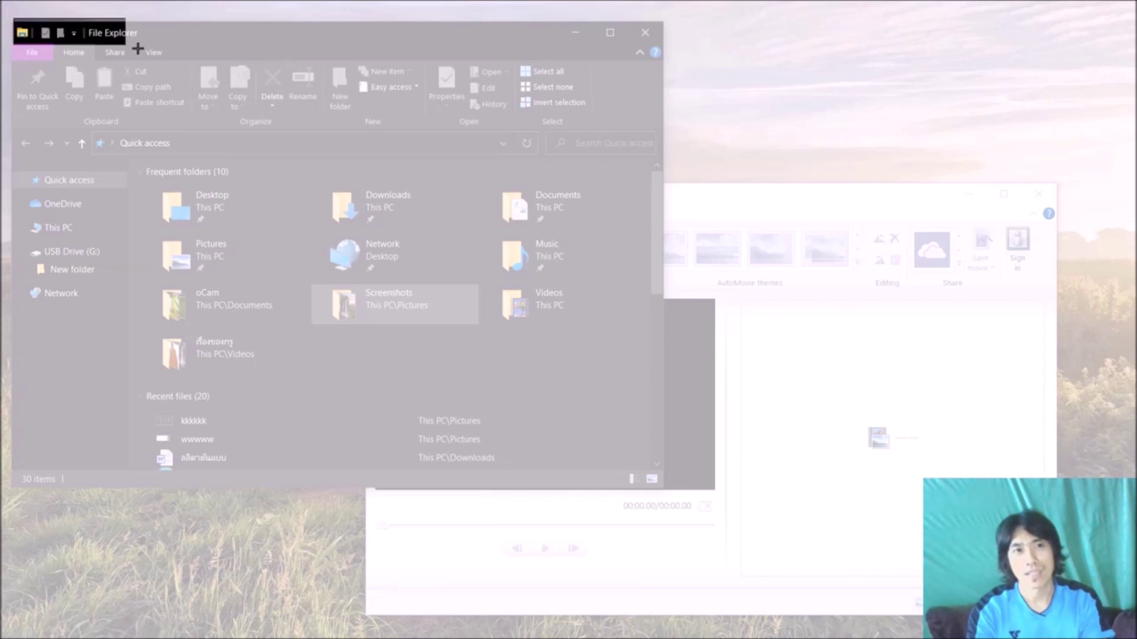
mouse_move(380, 111)
left_mouse_down()
mouse_move(1125, 607)
mouse_move(1121, 620)
left_mouse_up()
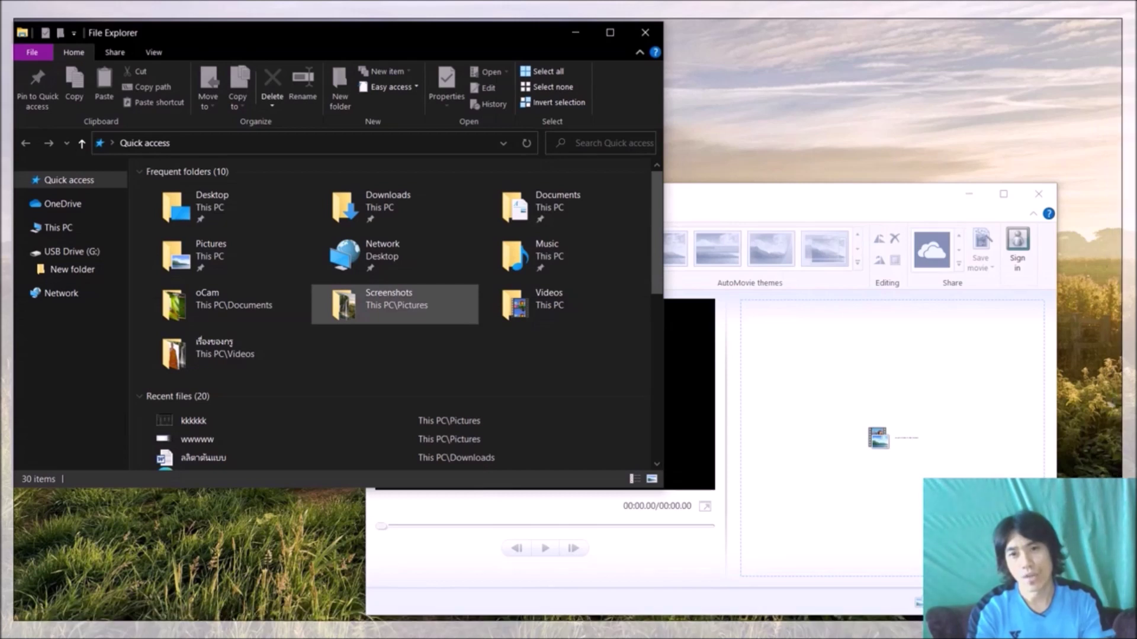
left_click_drag(1121, 620, 1118, 622)
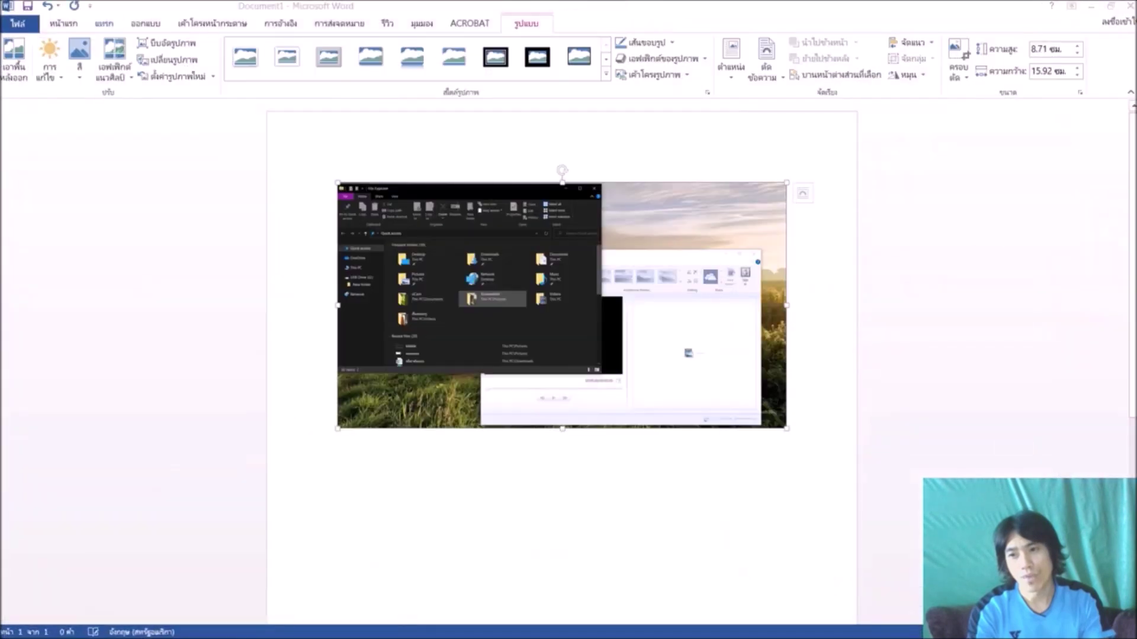
- Save the clipping as PNG picture 'lllll' in Pictures, then minimize Word
right_click(562, 294)
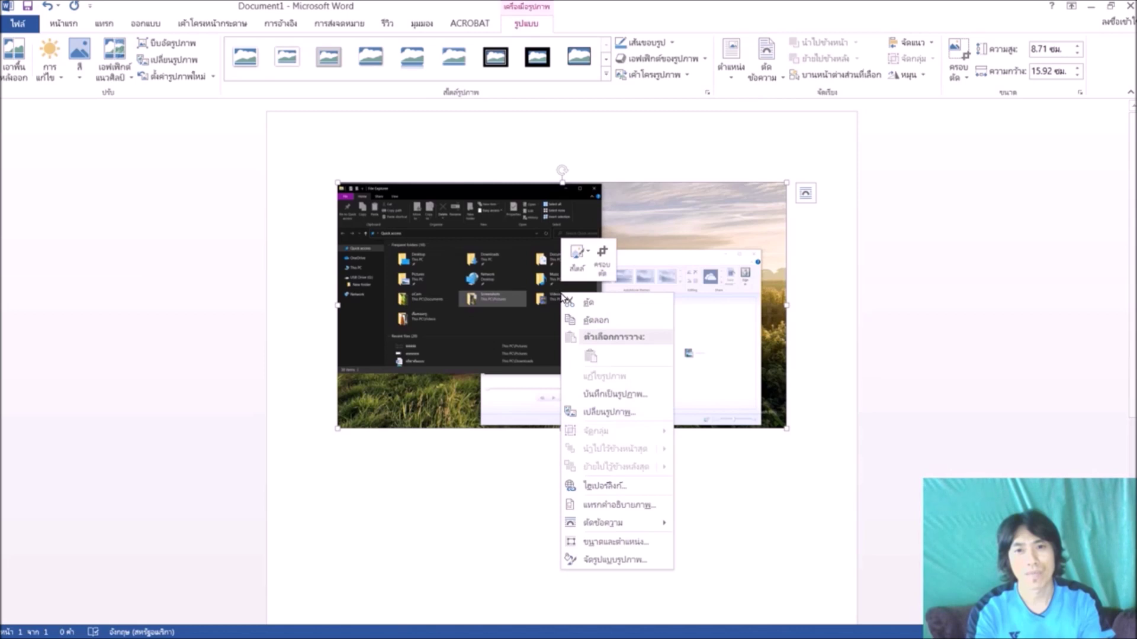
left_click(594, 395)
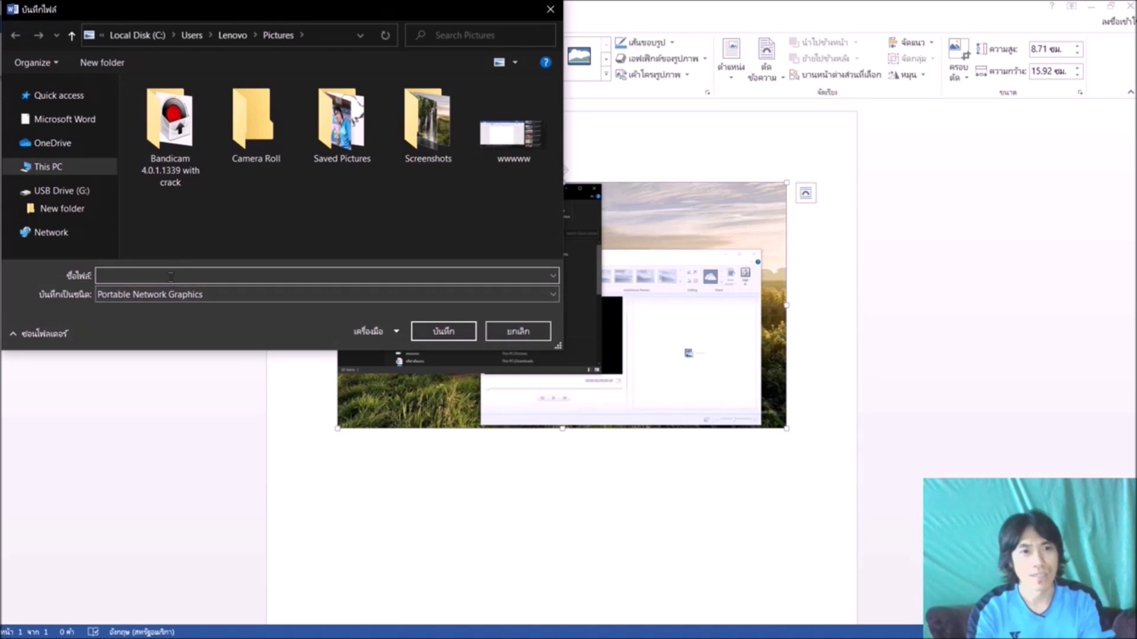
type("11111")
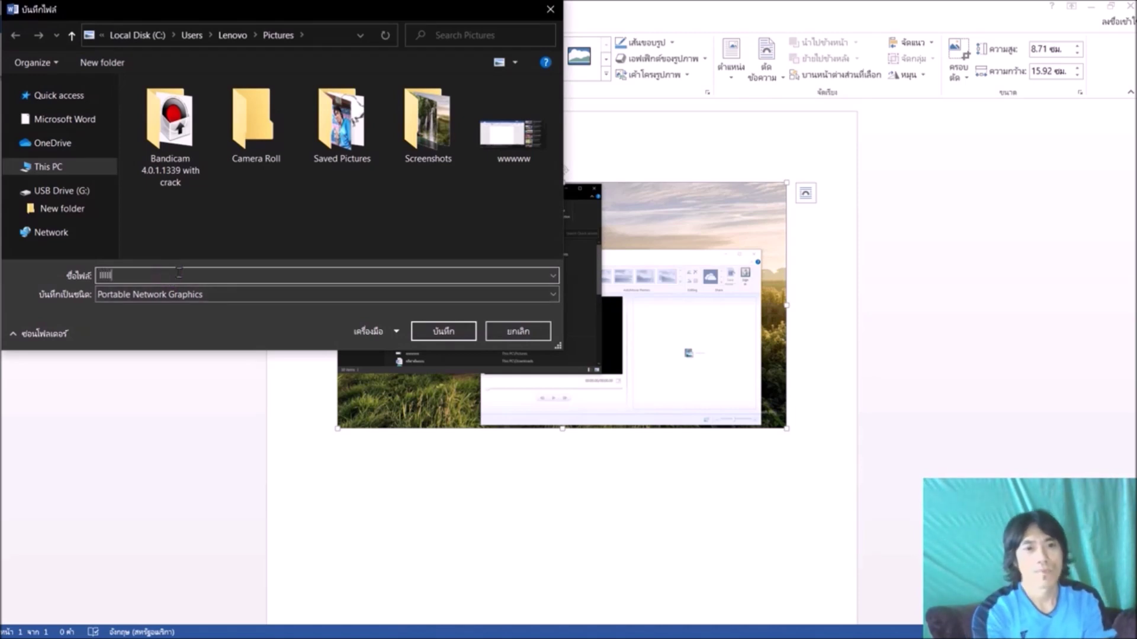
left_click(459, 332)
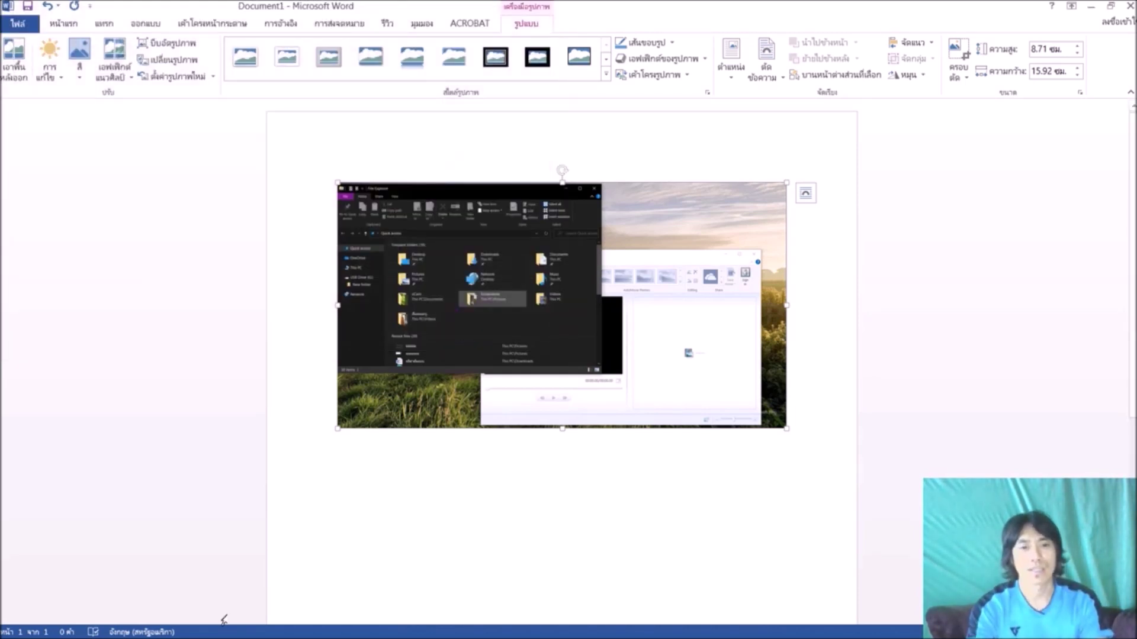
left_click(1090, 6)
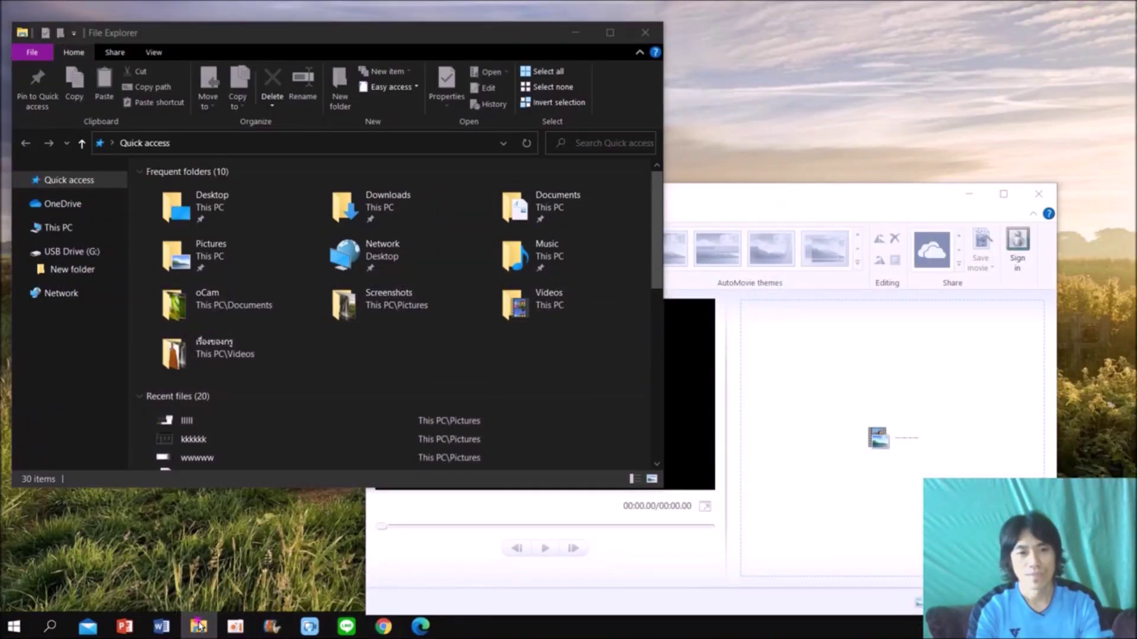
- Open the new lllll image from the Pictures folder, close the viewer, and minimize File Explorer
left_click(198, 626)
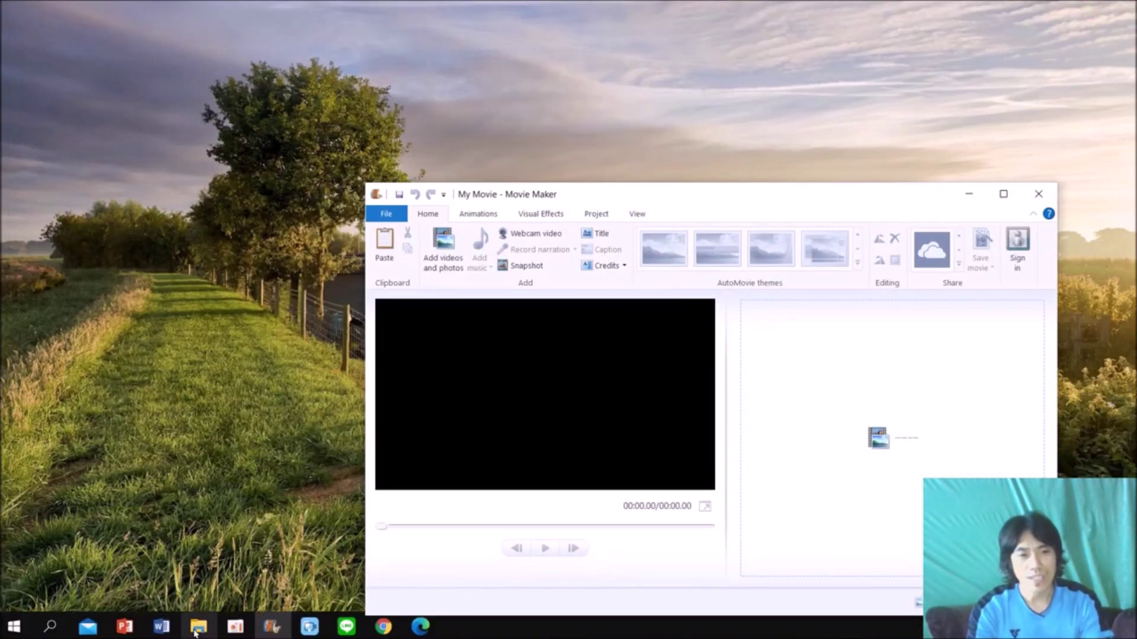
left_click(198, 626)
left_click(303, 353)
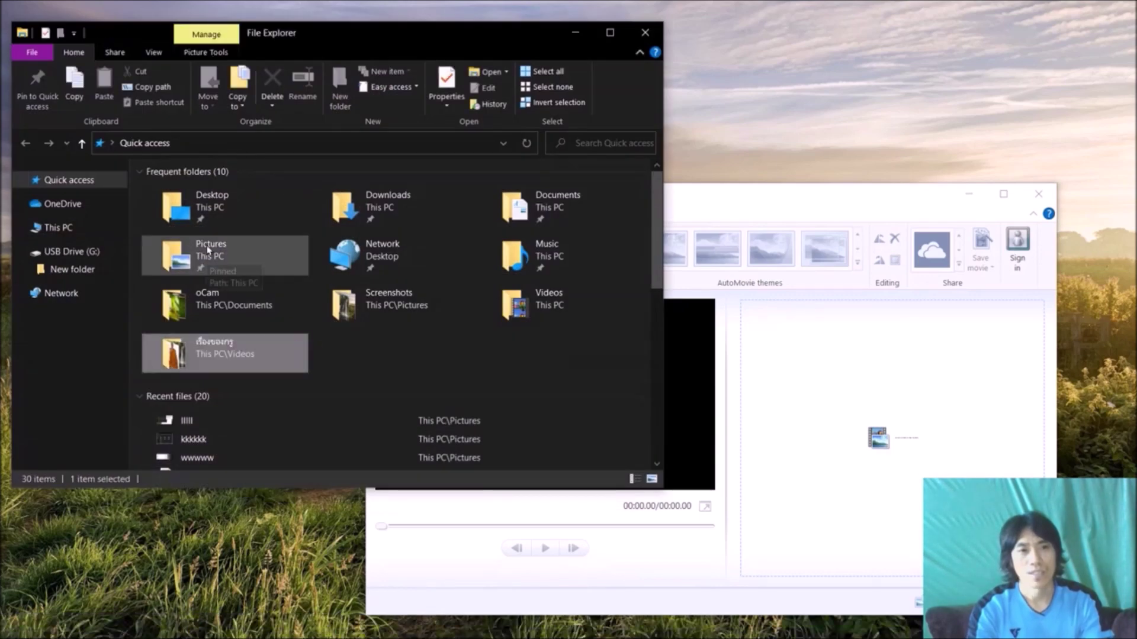
double_click(237, 261)
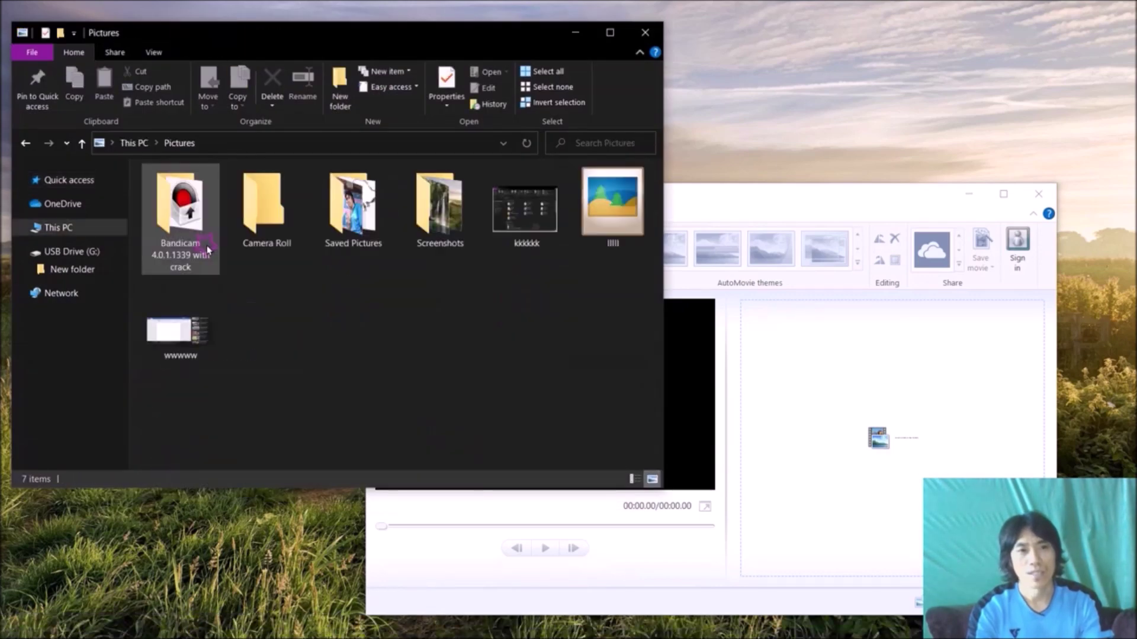
double_click(604, 216)
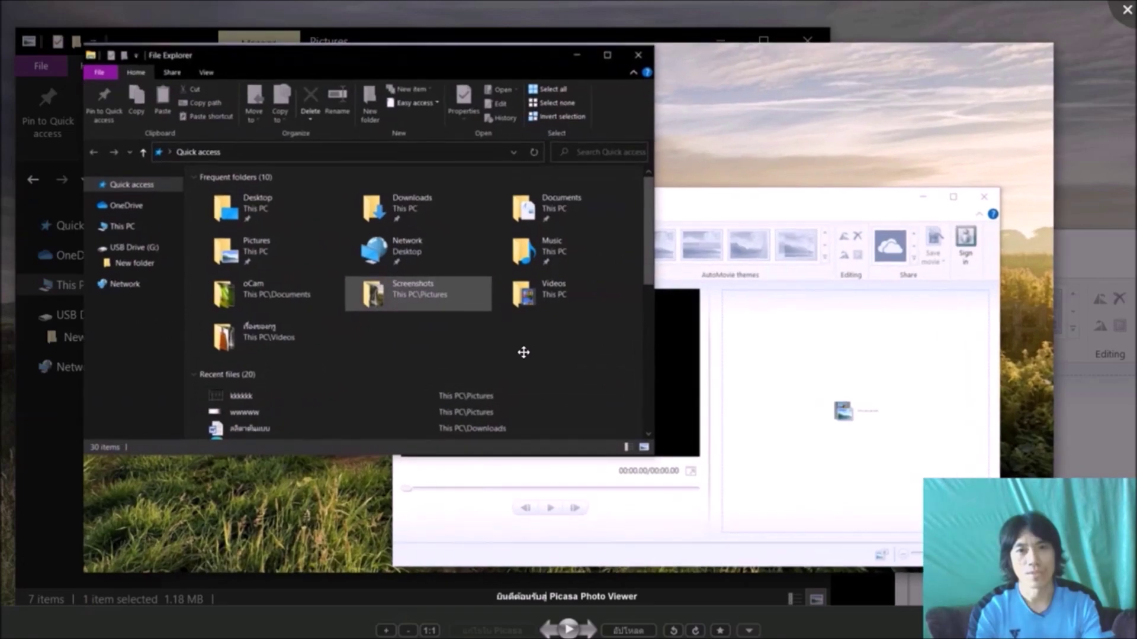
key("Escape")
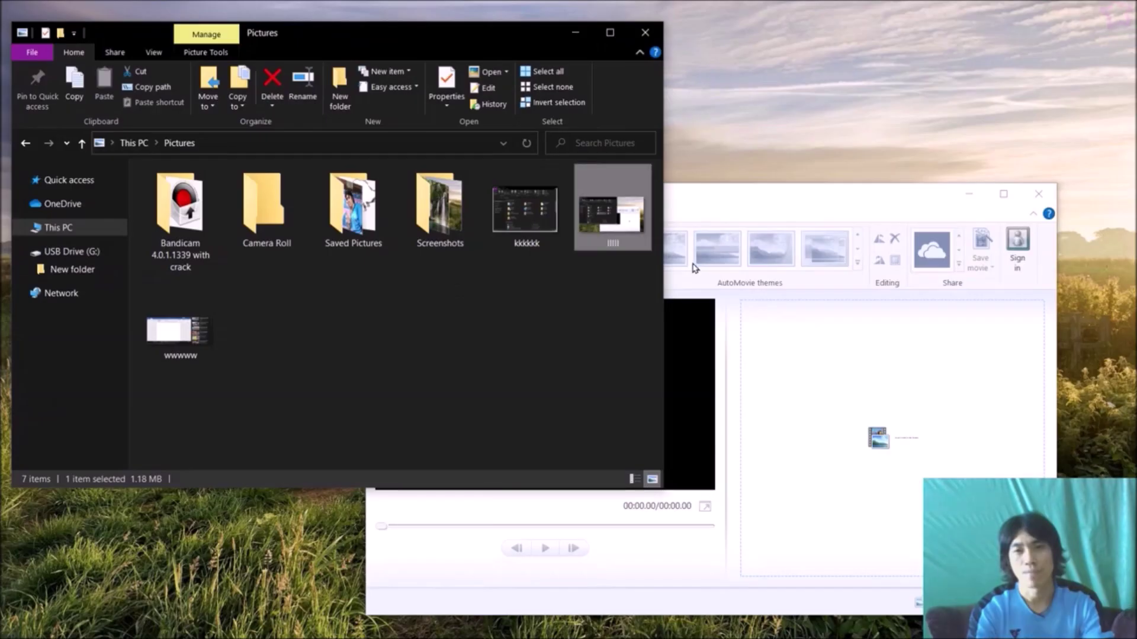
left_click(565, 35)
mouse_move(382, 626)
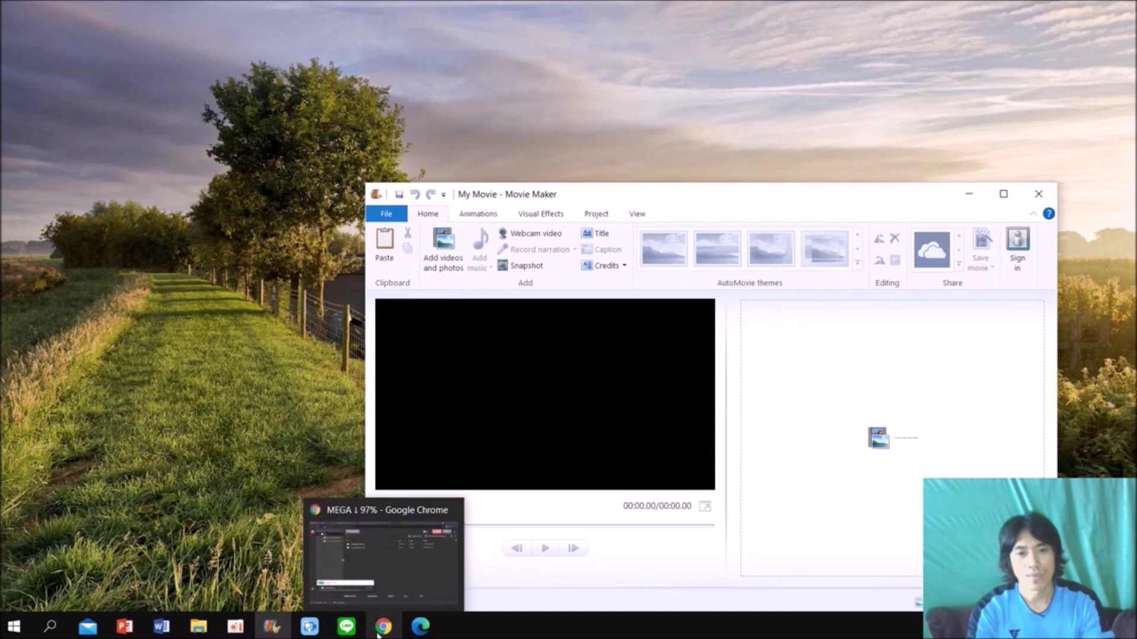
- Minimize Edge and Movie Maker to clear the desktop, then restore the Word document
left_click(420, 627)
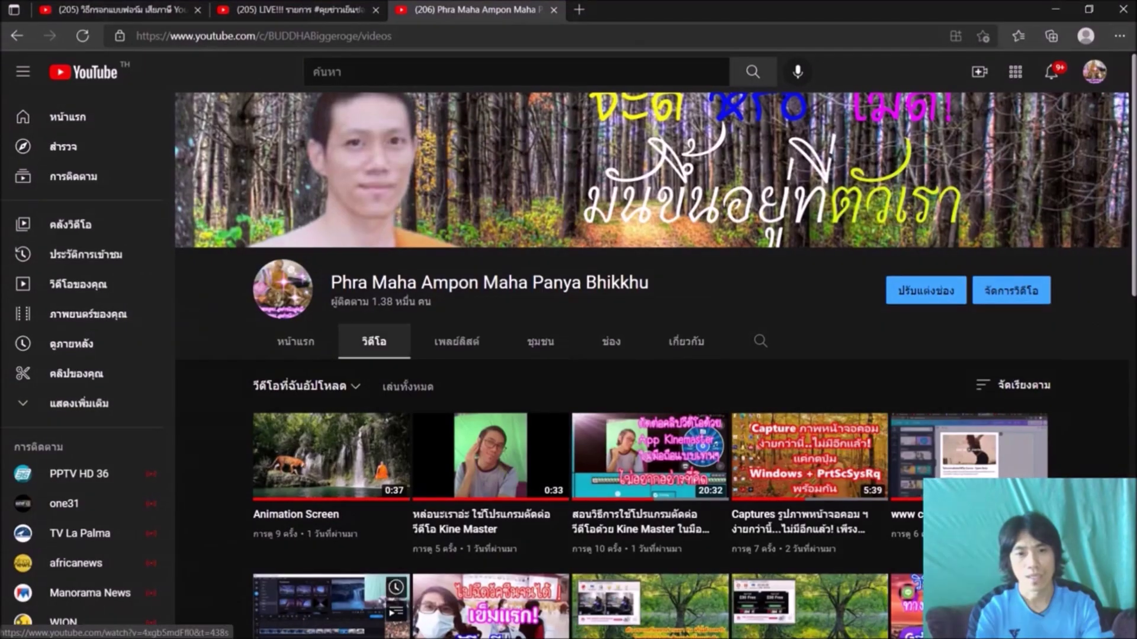
left_click(1052, 8)
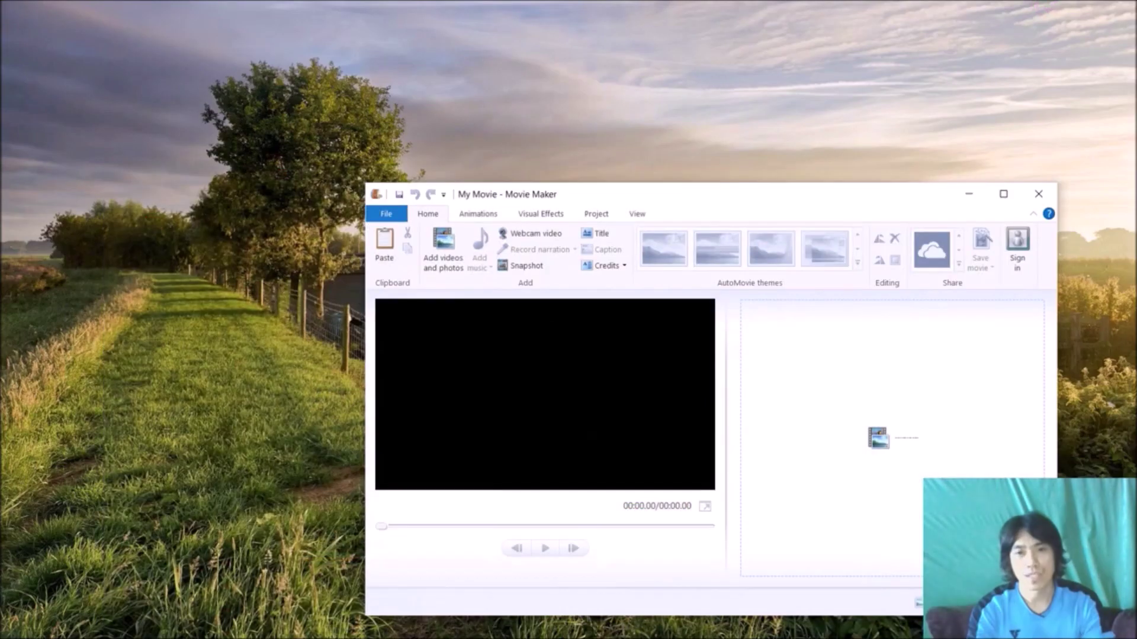
left_click(421, 629)
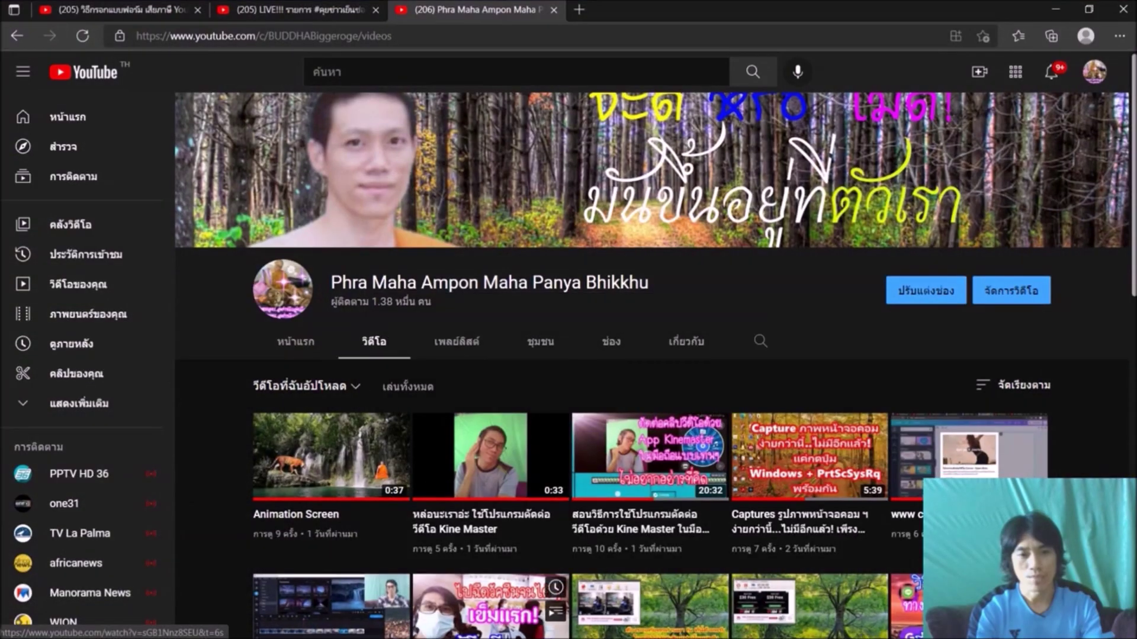
left_click(1053, 7)
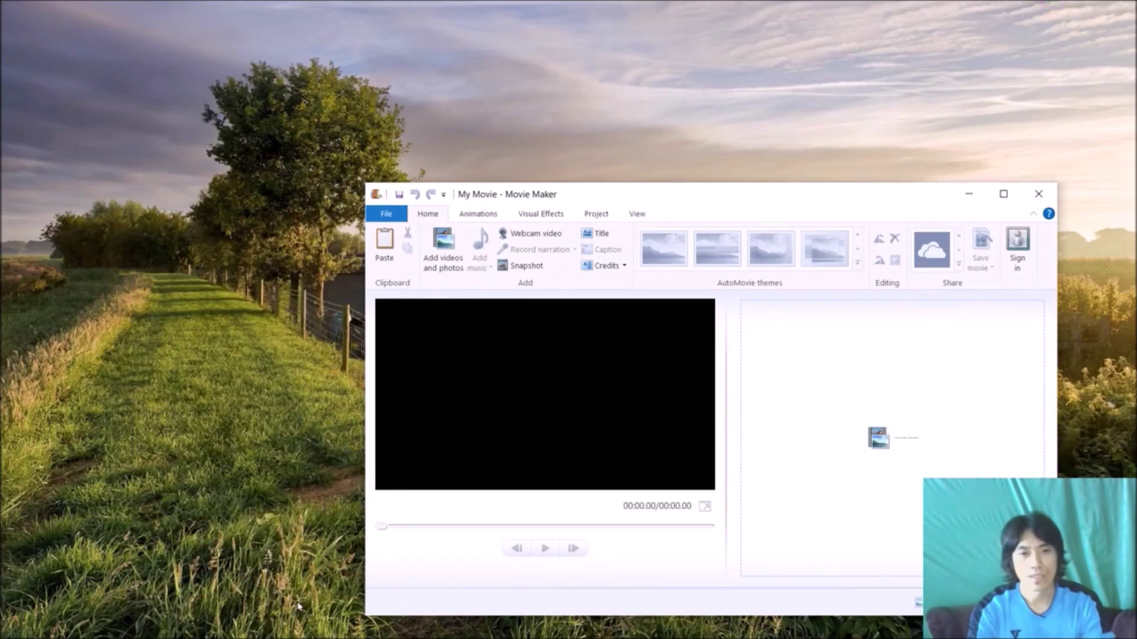
left_click(969, 194)
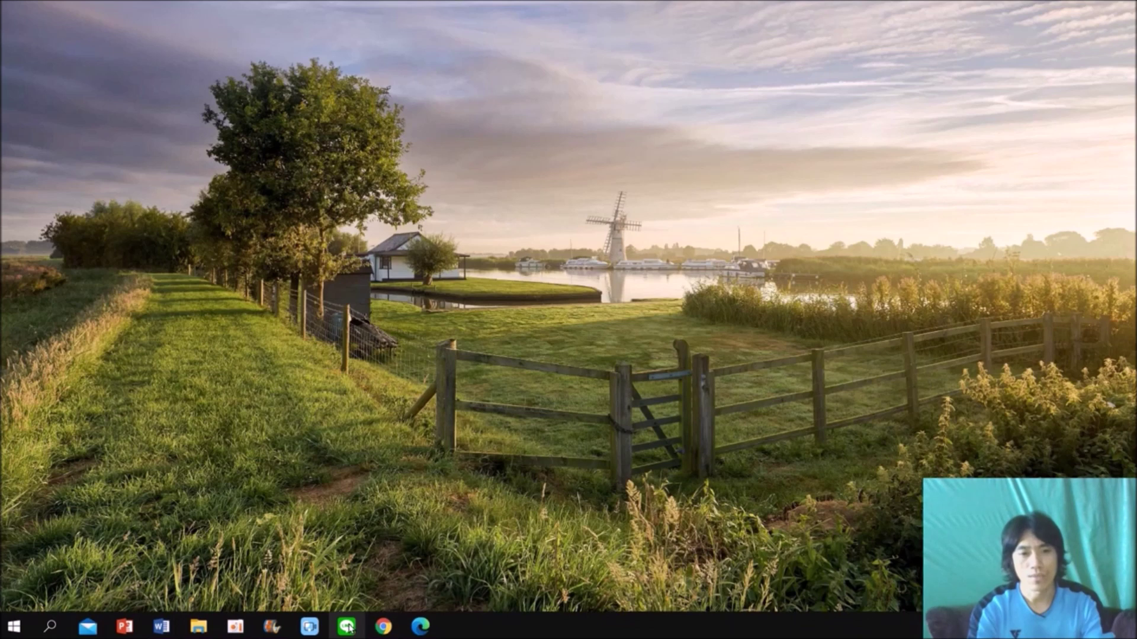
left_click(159, 629)
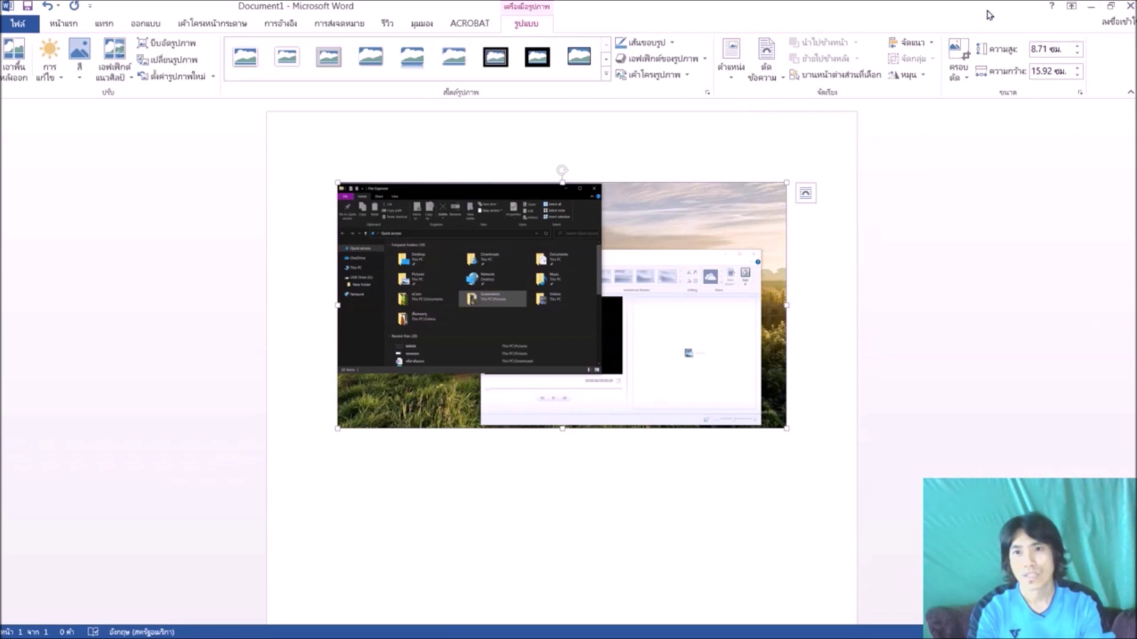
- Close the Word document without saving, then restore Edge's YouTube window and move it right
left_click(1127, 7)
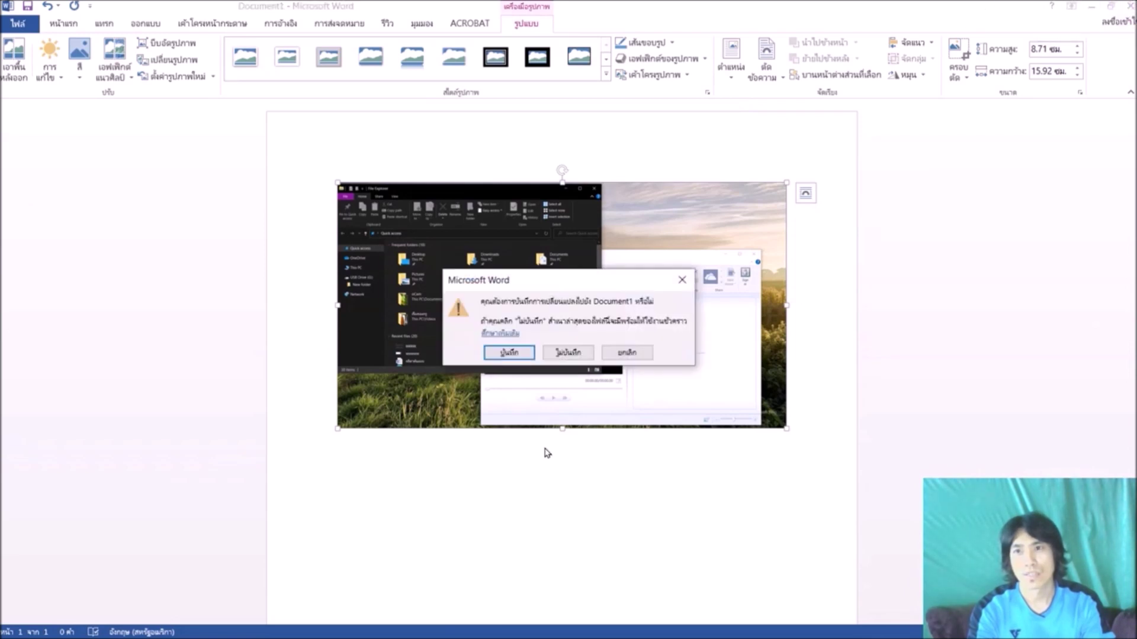
left_click(557, 354)
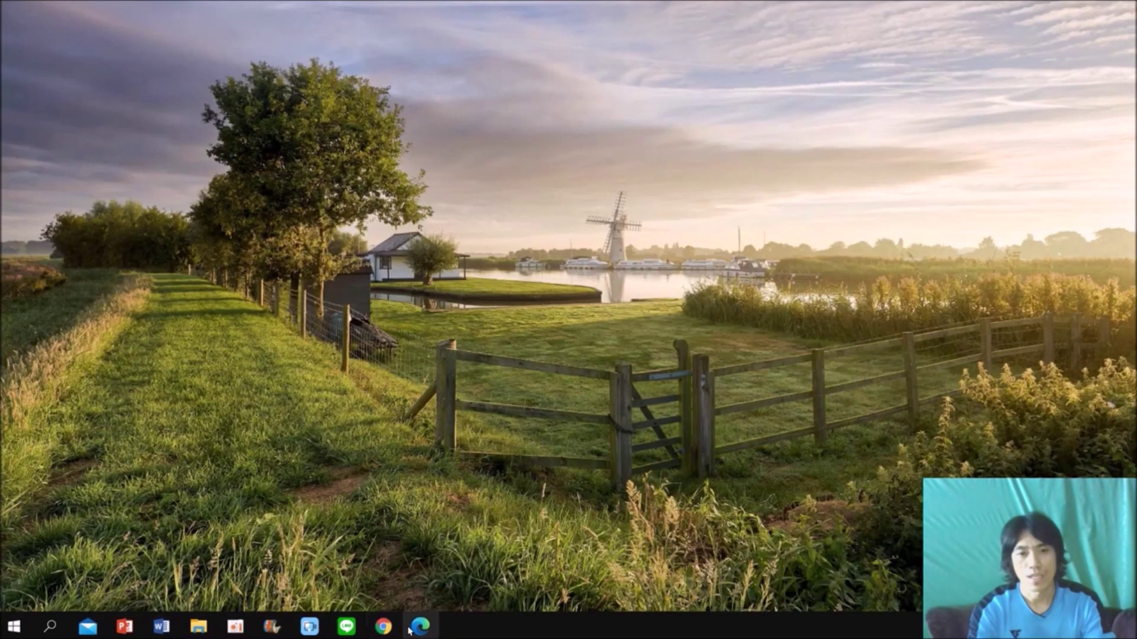
mouse_move(419, 626)
left_click(394, 586)
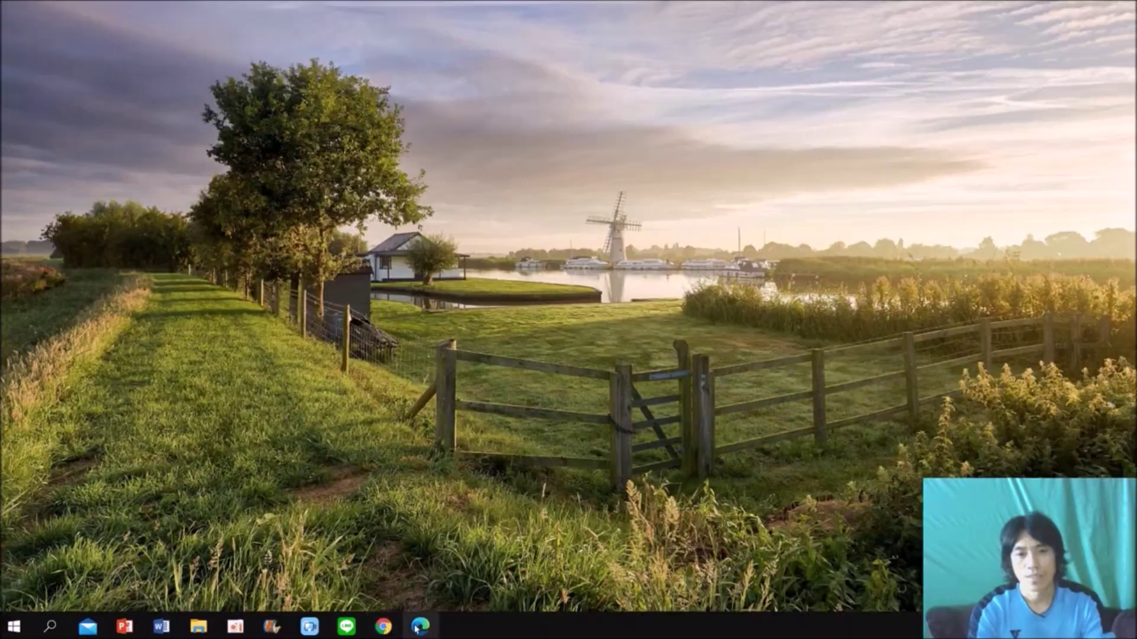
left_click(419, 629)
double_click(684, 17)
left_click_drag(683, 43, 775, 24)
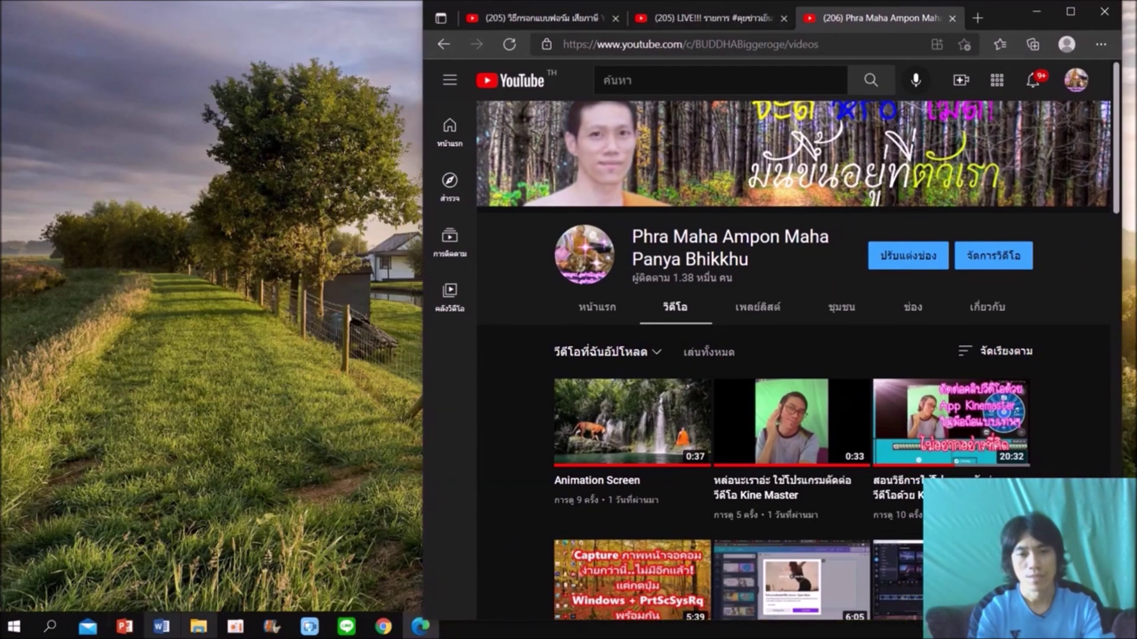
mouse_move(272, 627)
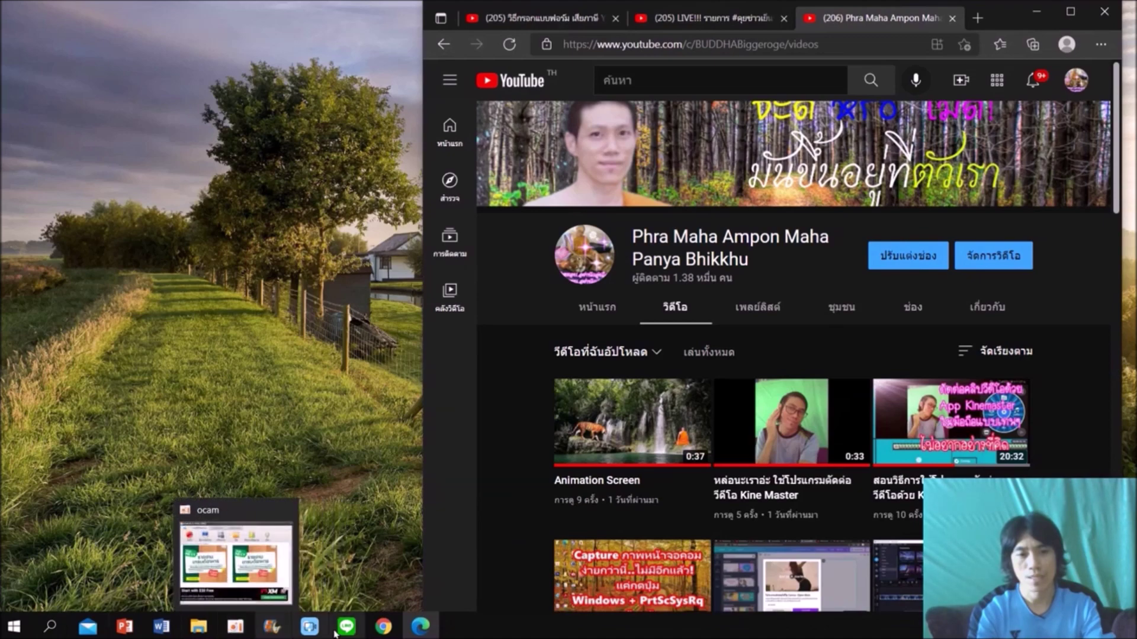
- Restore the Pictures folder and Movie Maker windows, shift Movie Maker left, and launch Word 2013
mouse_move(197, 627)
left_click(210, 632)
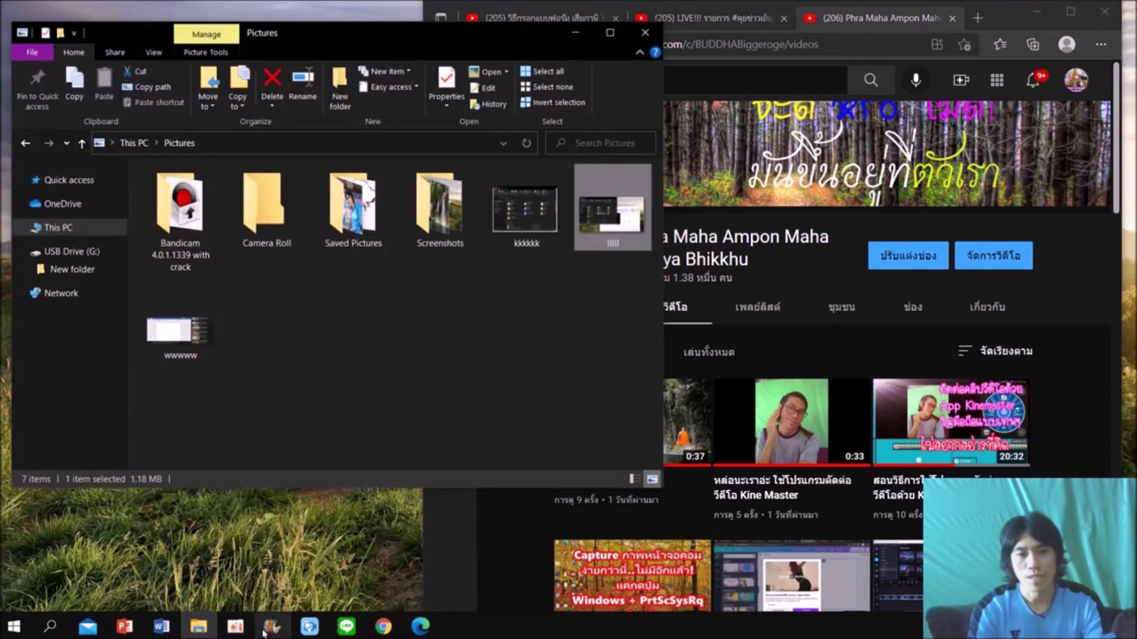
left_click(272, 626)
mouse_move(595, 190)
left_mouse_down()
mouse_move(538, 186)
mouse_move(451, 216)
left_mouse_up()
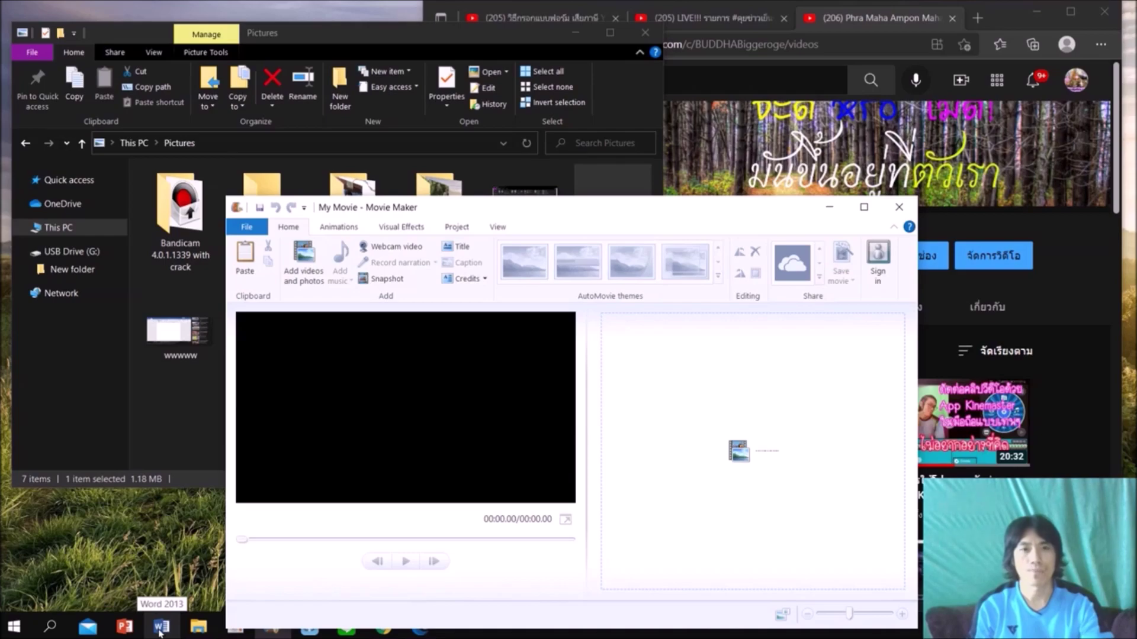
left_click(159, 627)
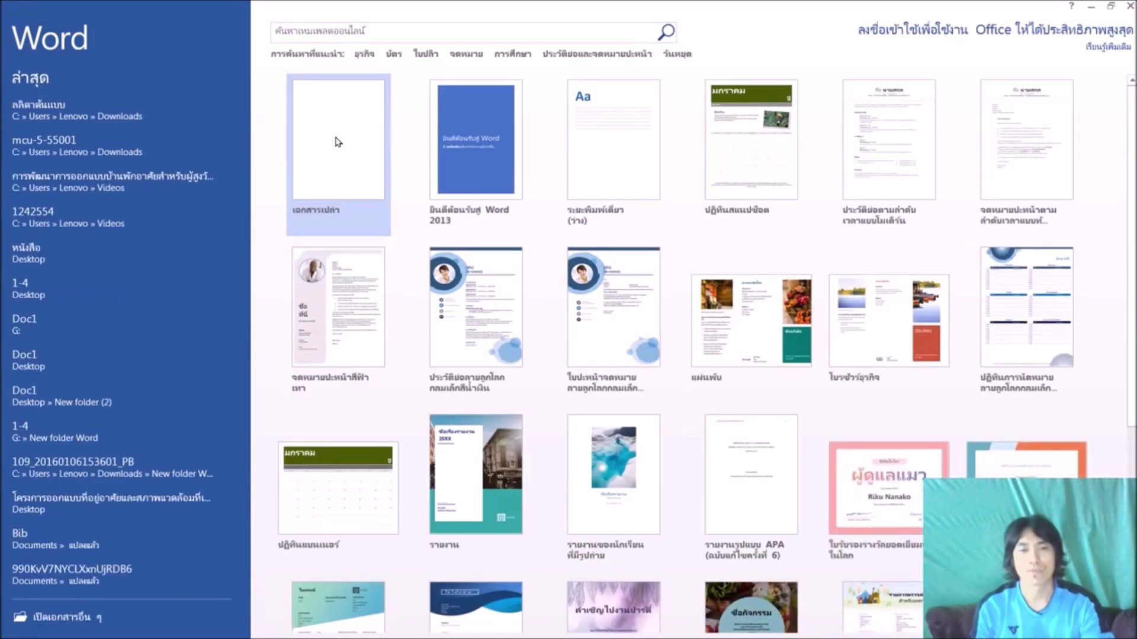
- In a new blank document, insert the black window screenshot, then undo it
left_click(338, 140)
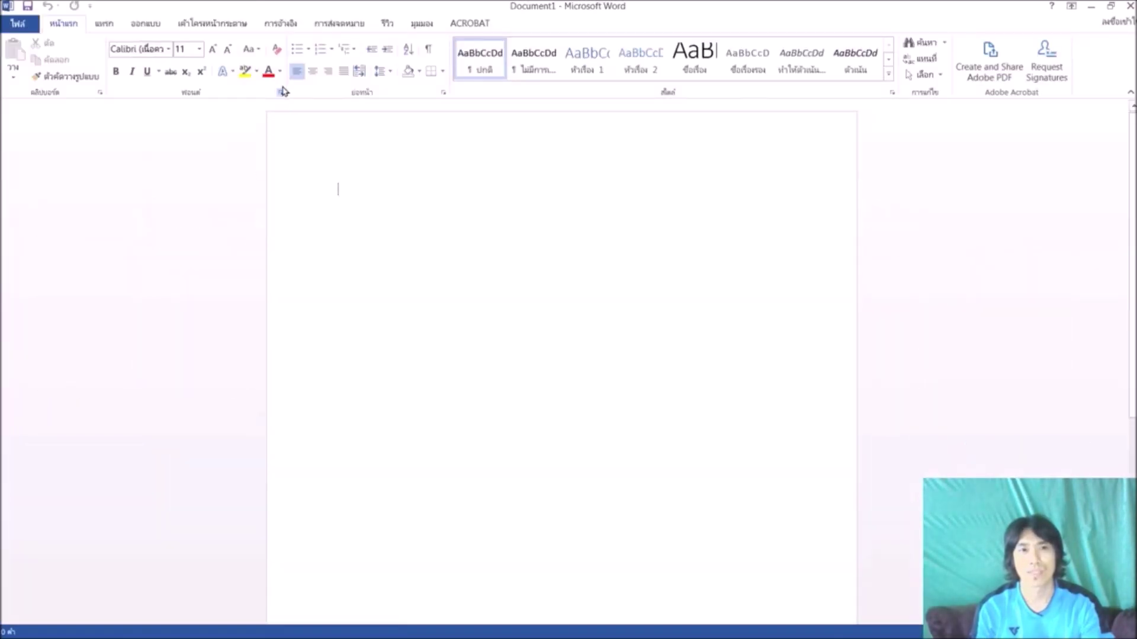
left_click(101, 23)
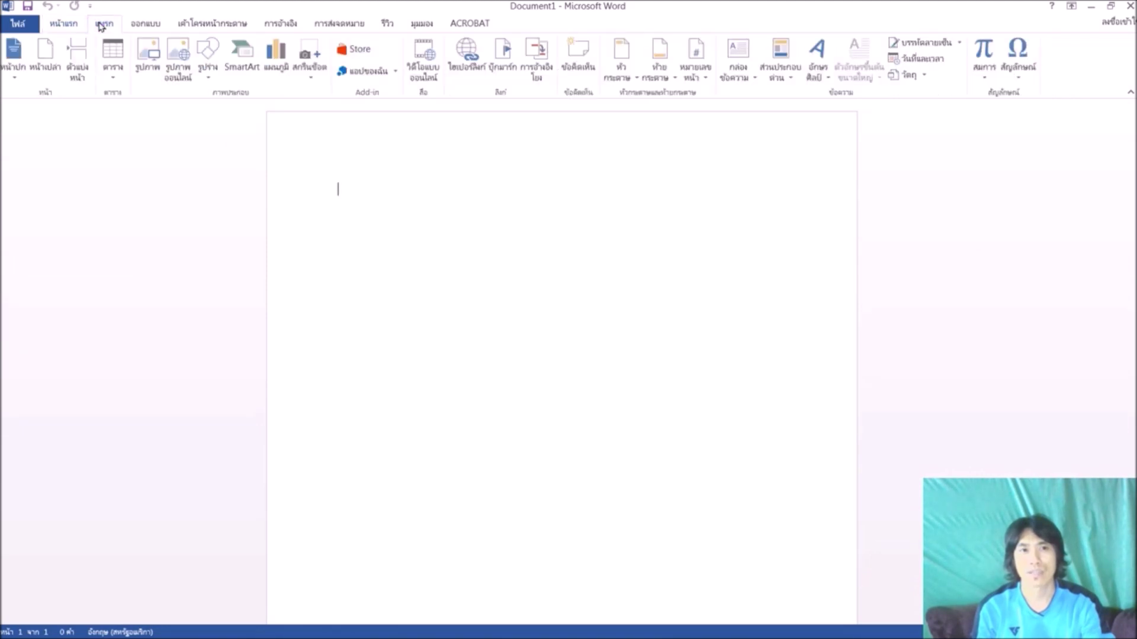
left_click(310, 69)
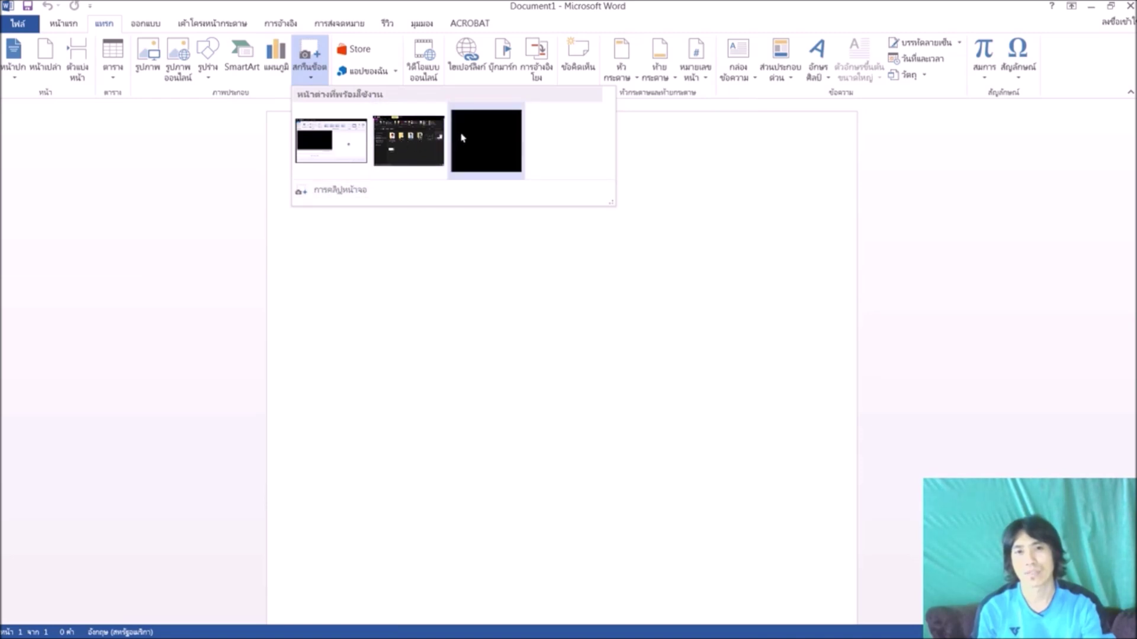
left_click(476, 137)
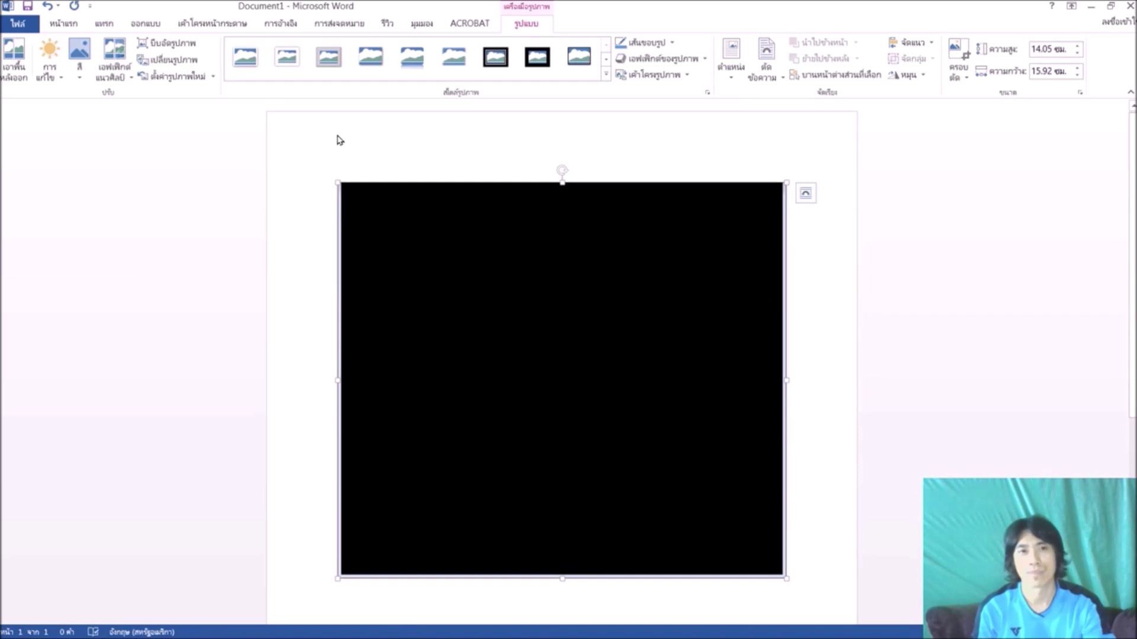
left_click(47, 7)
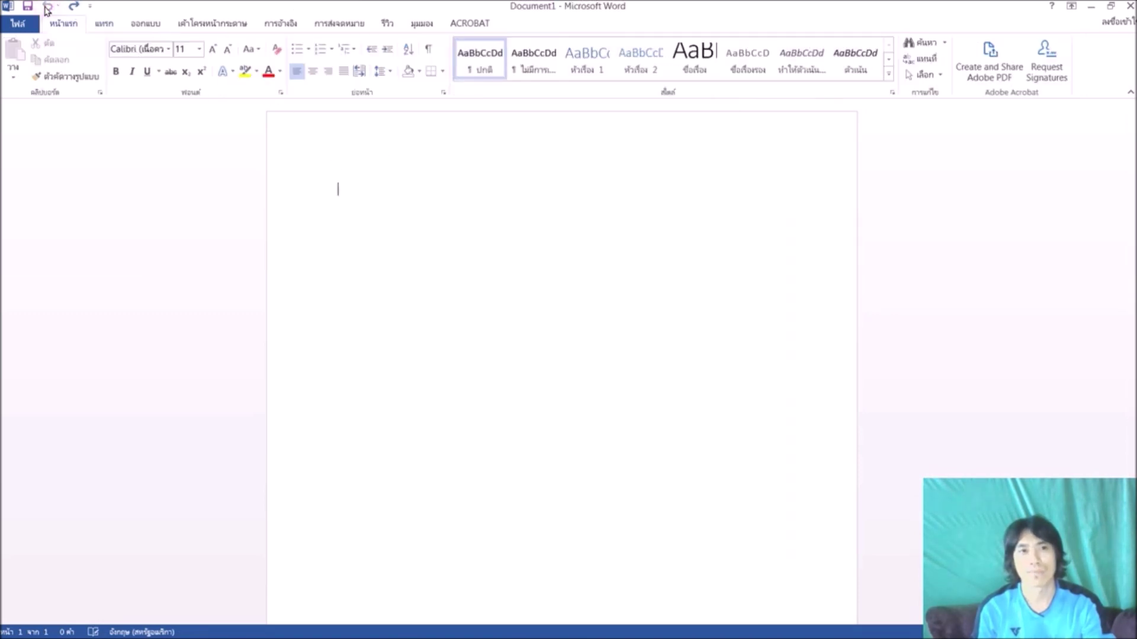
left_click(104, 23)
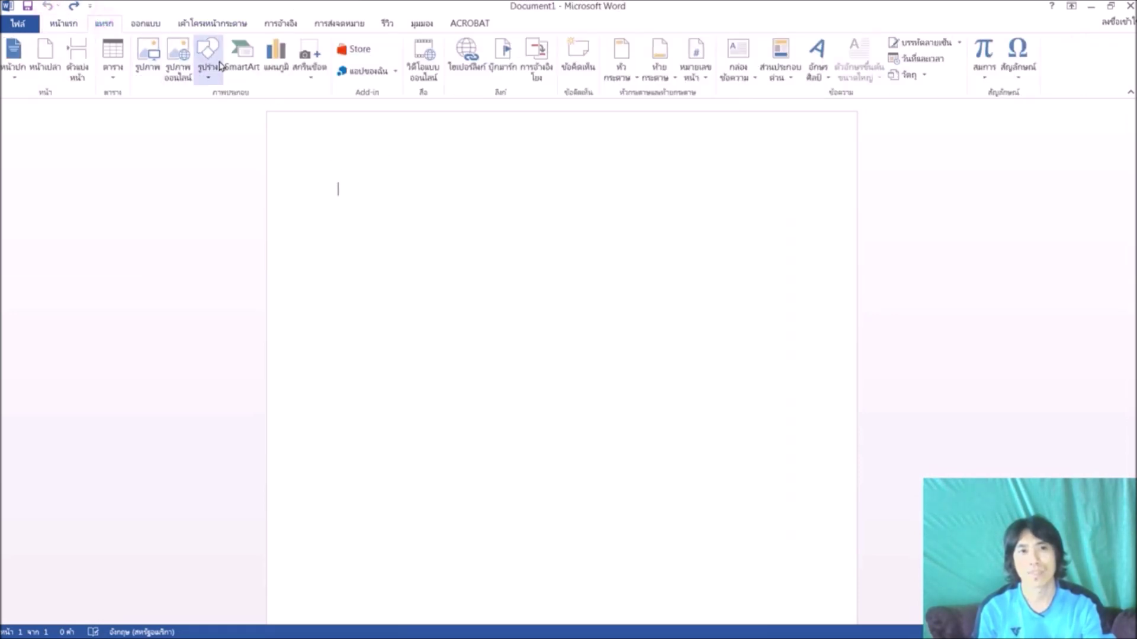
- Start a Screen Clipping, cancel it with Esc, and bring the YouTube Edge window forward
left_click(310, 59)
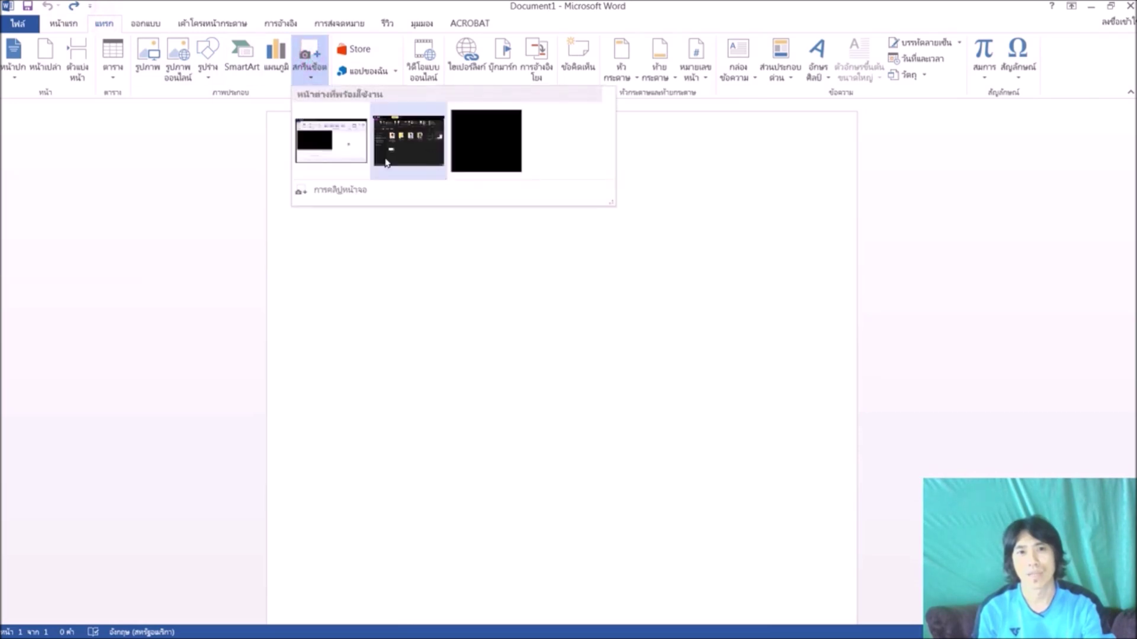
left_click(334, 189)
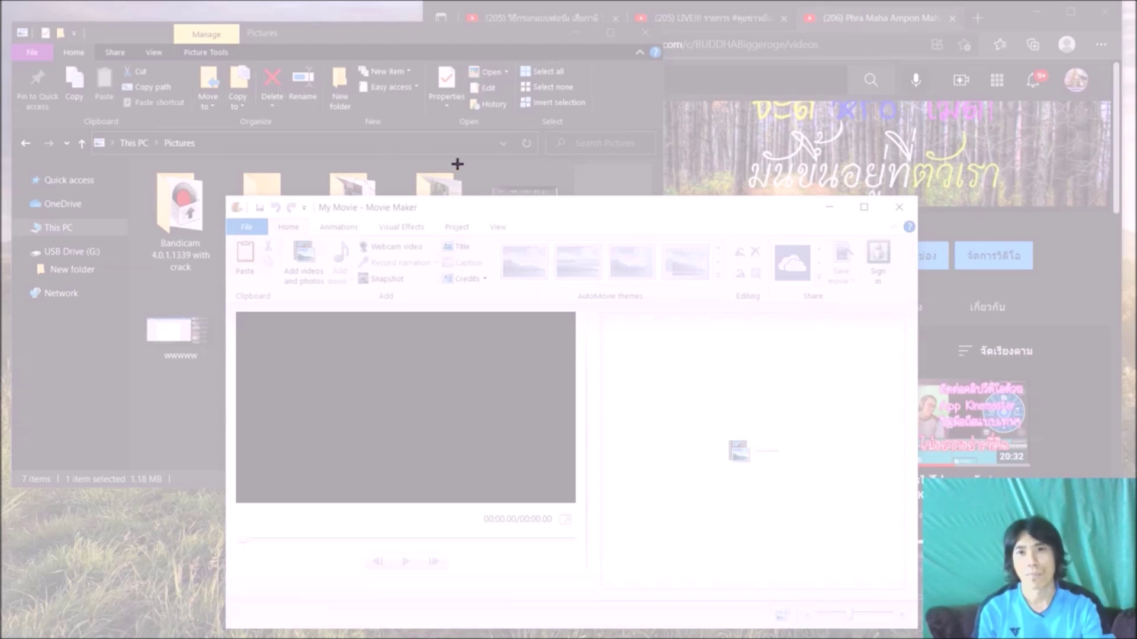
key("Escape")
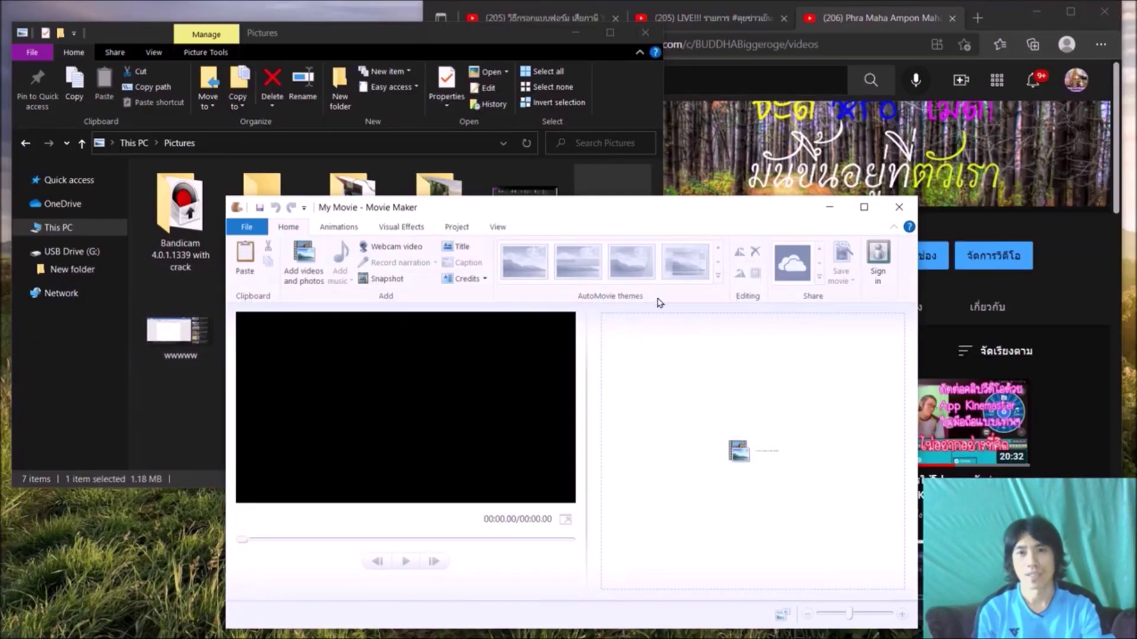
left_click(929, 20)
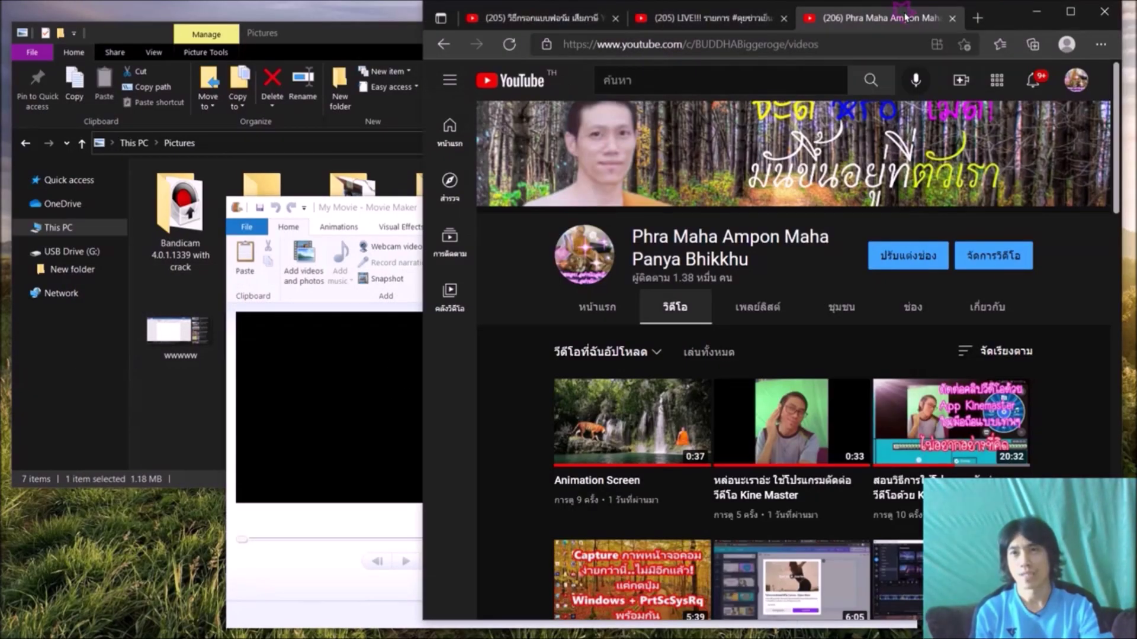
- Maximize Edge and scroll the YouTube channel's videos page down and back up
left_click(1070, 11)
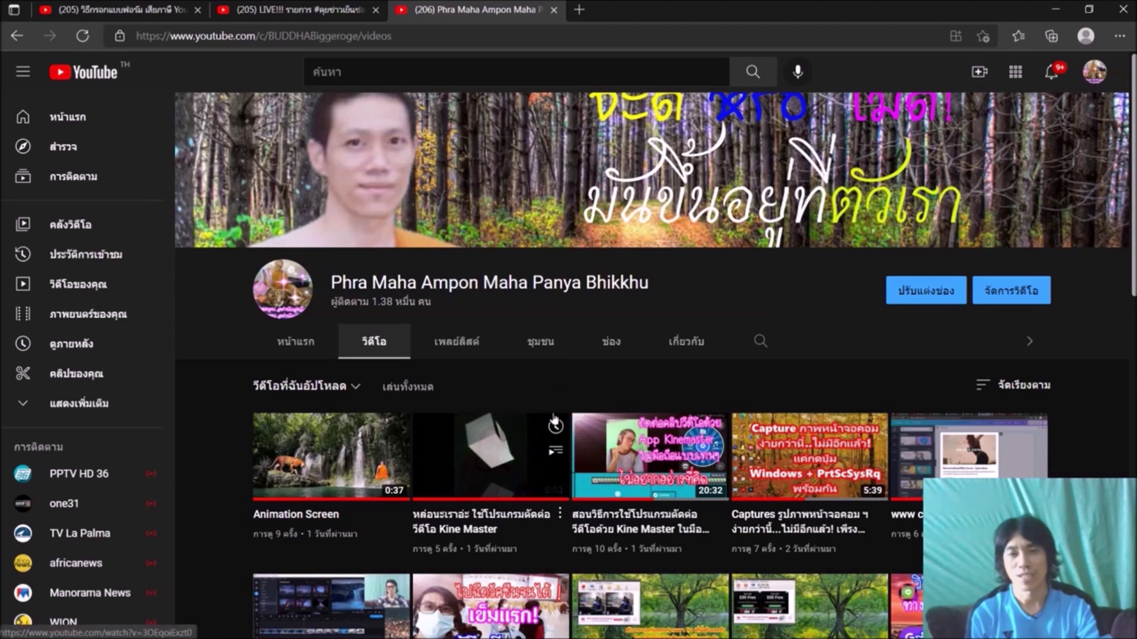
scroll(563, 417, "down", 1)
scroll(588, 409, "up", 1)
scroll(590, 408, "down", 5)
scroll(592, 407, "up", 5)
scroll(594, 407, "down", 1)
scroll(597, 407, "up", 1)
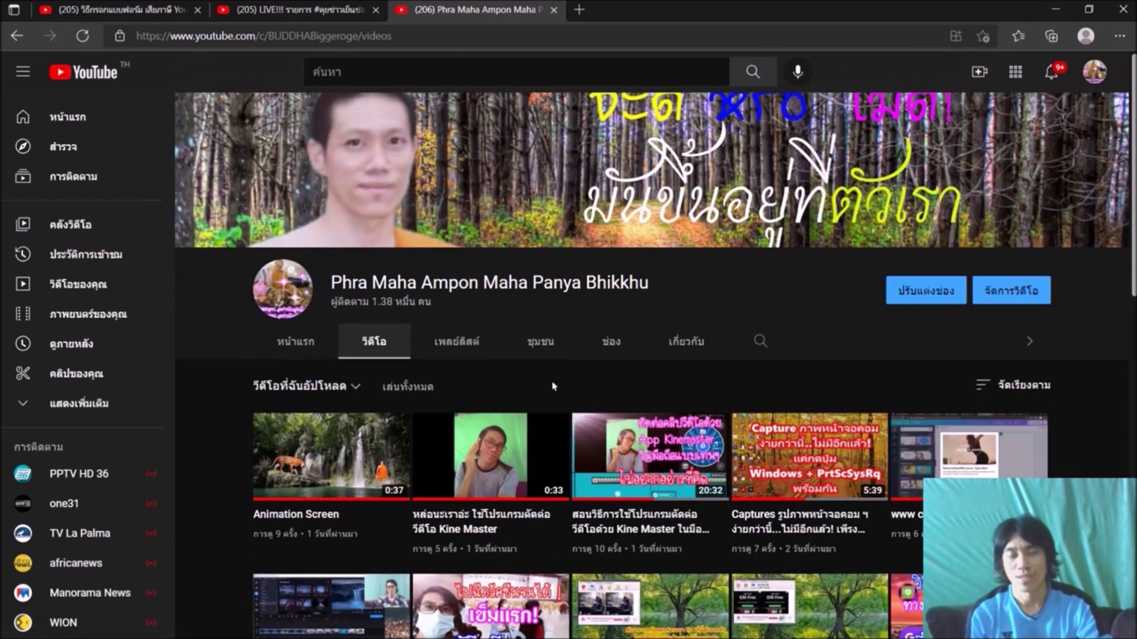